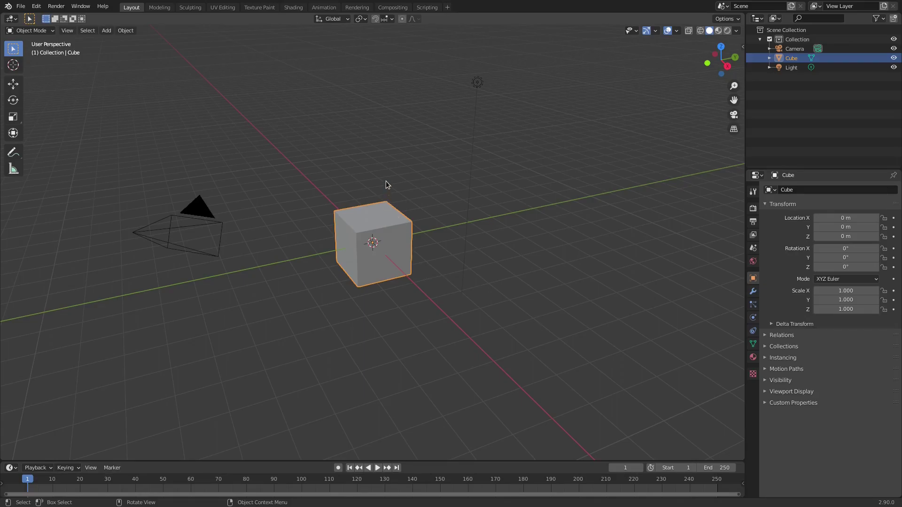
- Delete the default cube and clear the camera's location and rotation
key(Delete)
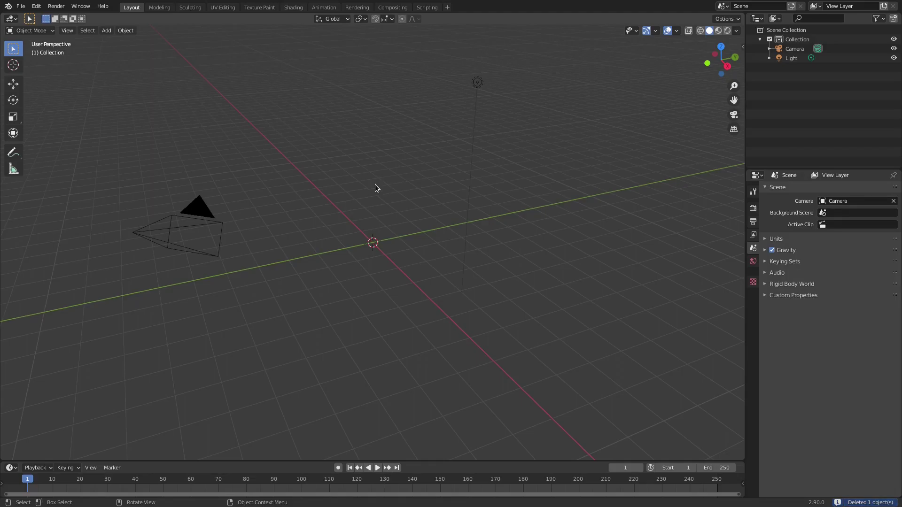
click(203, 211)
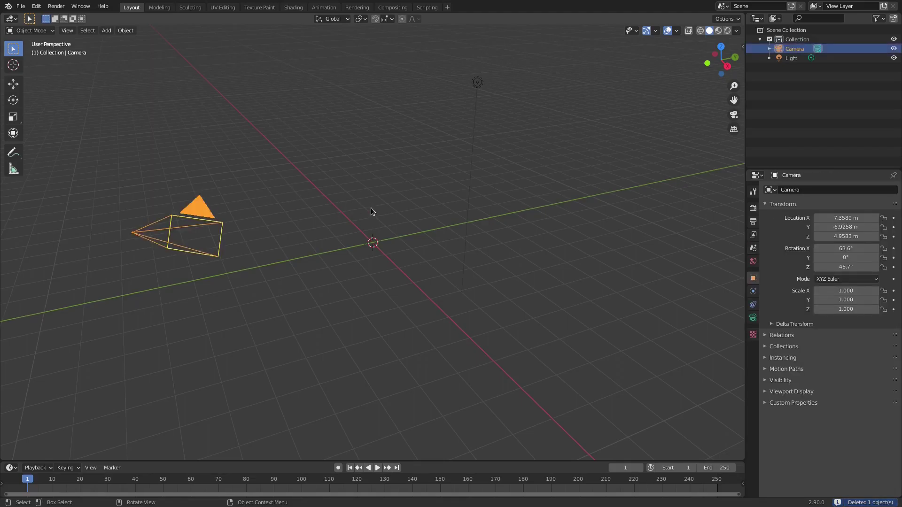
middle_drag(371, 207, 450, 243)
key(alt+g)
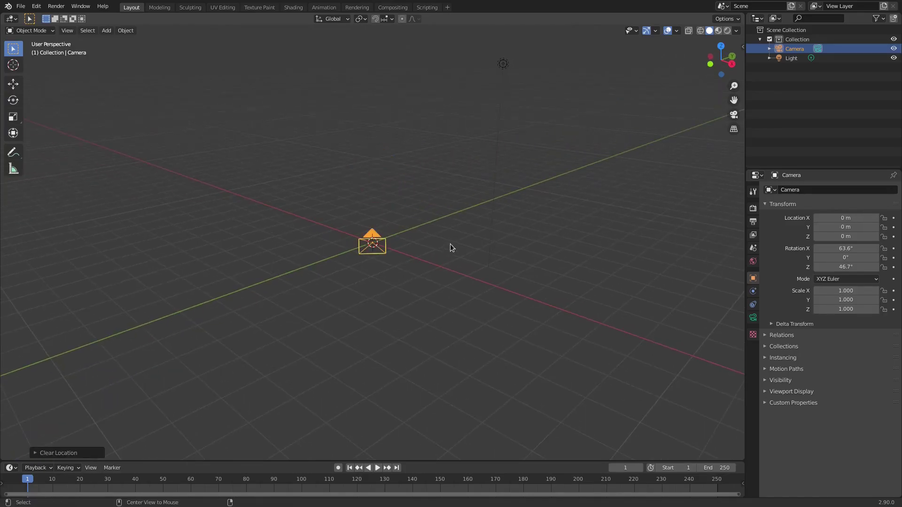
key(alt+r)
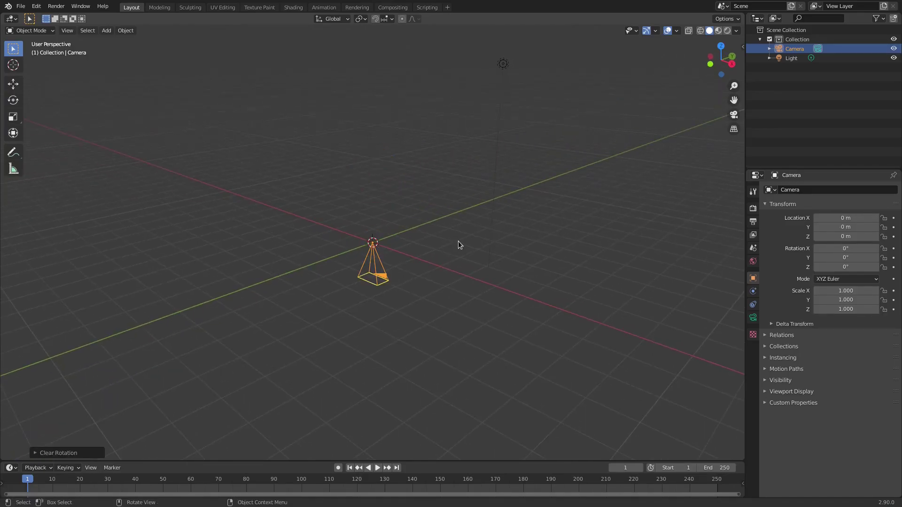
- Rotate the camera 90° about the global X axis and move it back to about -10 m along Y
key(r)
key(x)
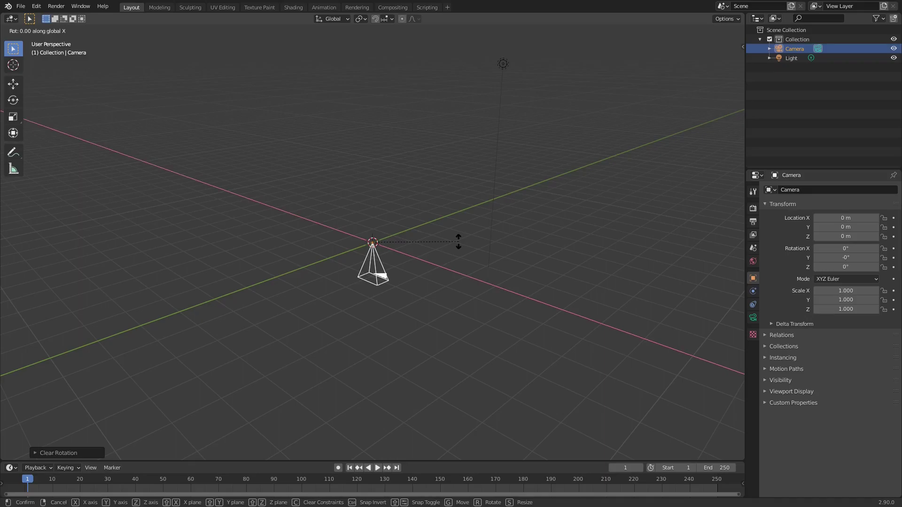
text(90)
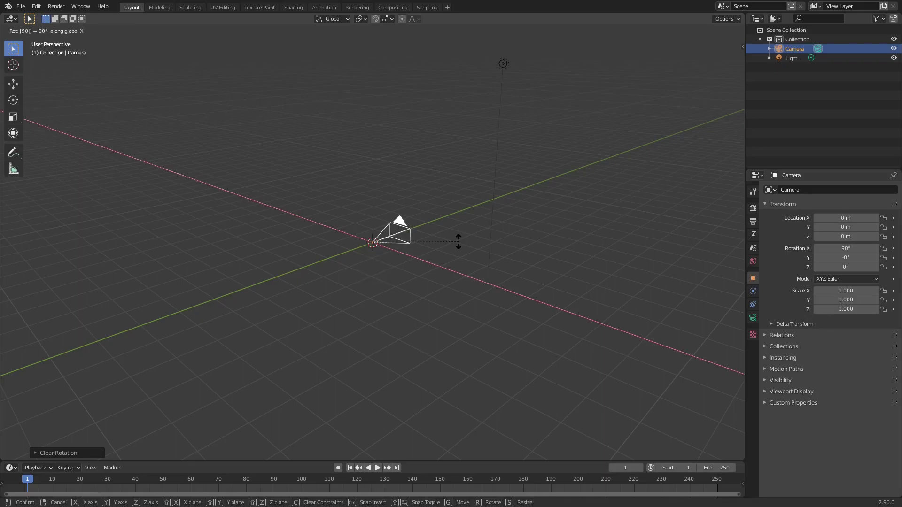
key(Return)
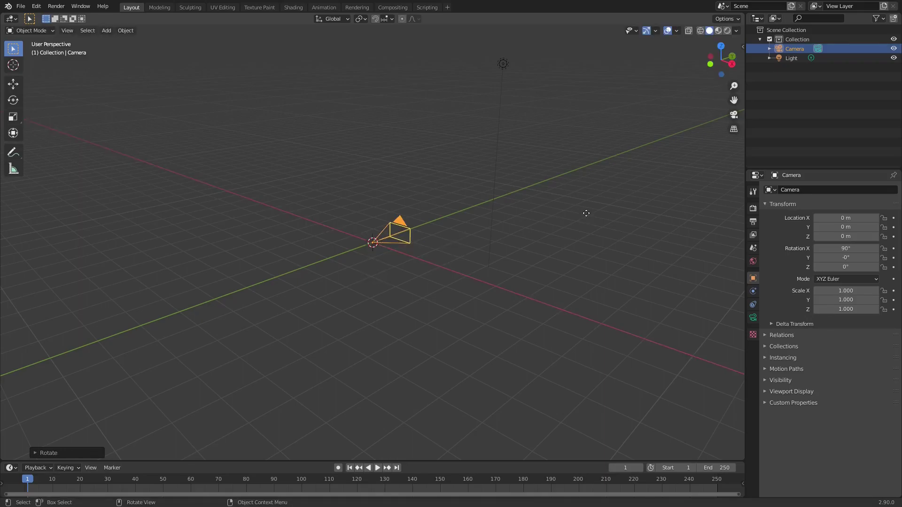
key(g)
key(y)
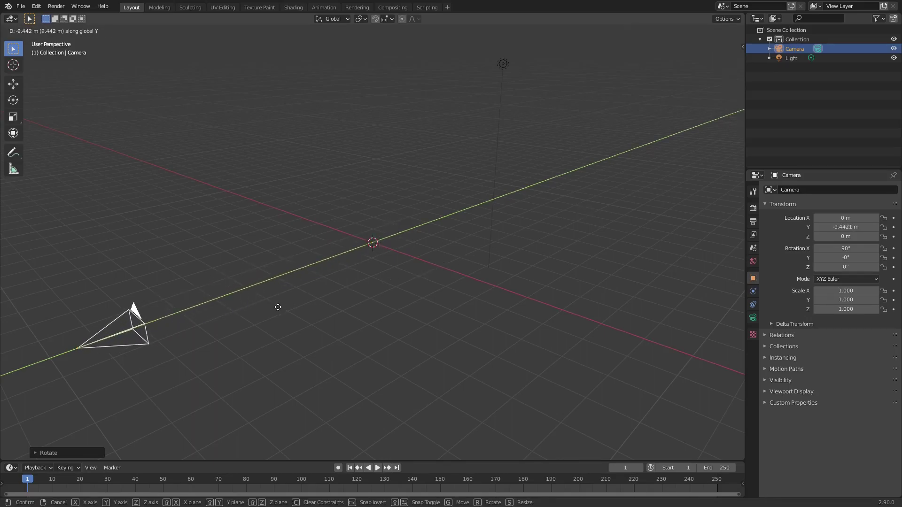
click(255, 314)
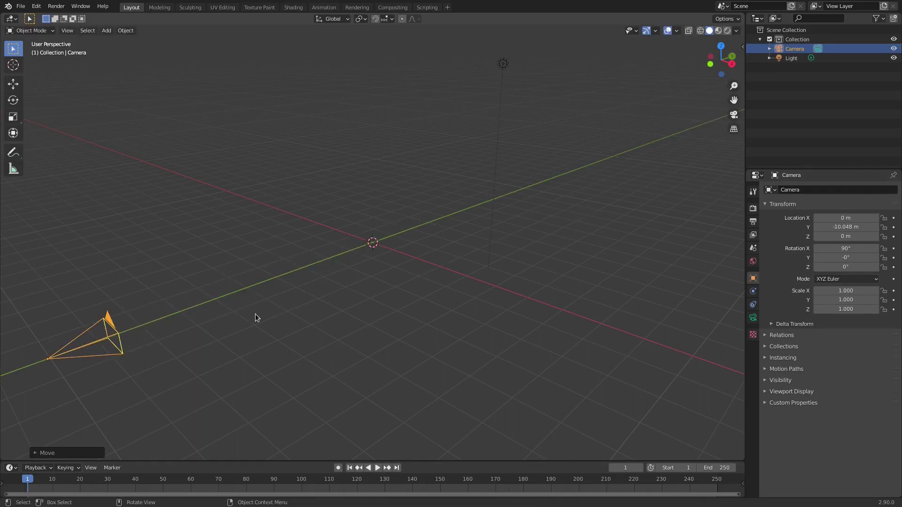
- Delete the light and add a mesh plane at the world origin
click(503, 64)
key(Delete)
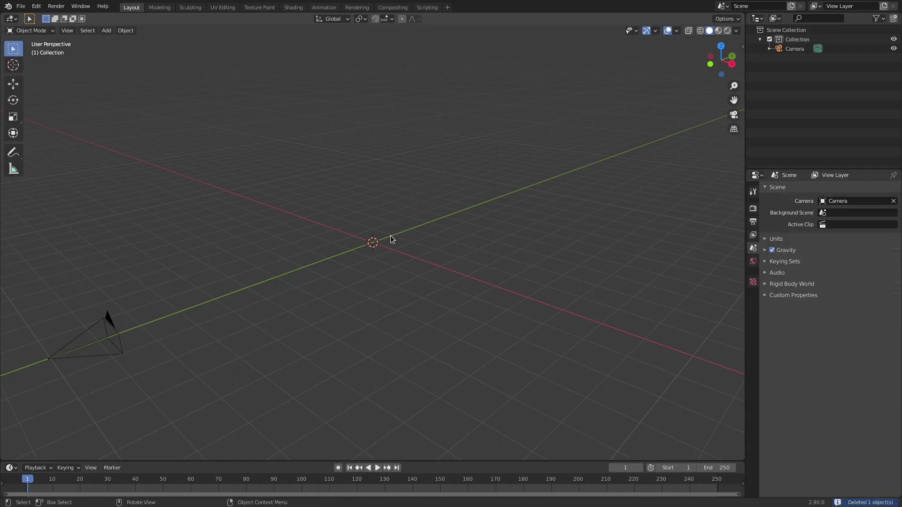
key(shift+a)
mouse_move(375, 181)
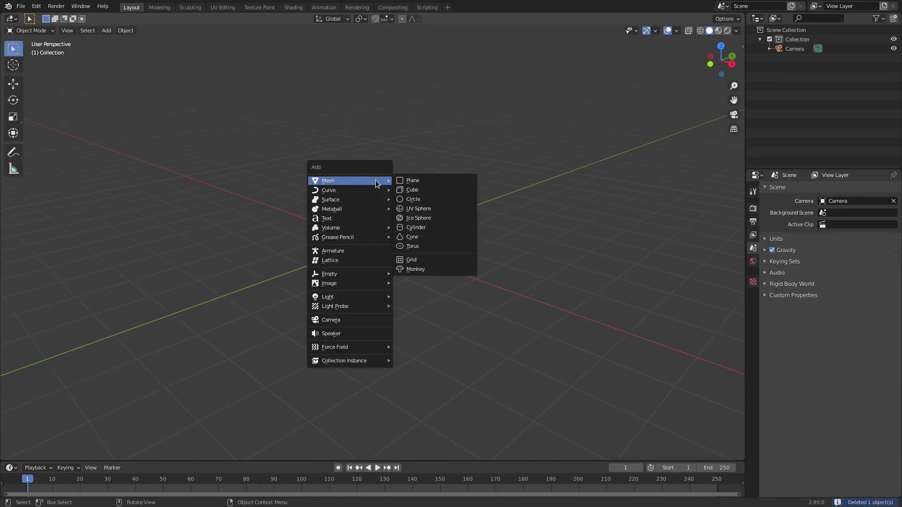
click(450, 181)
middle_drag(385, 187, 443, 231)
scroll(443, 230, up, 3)
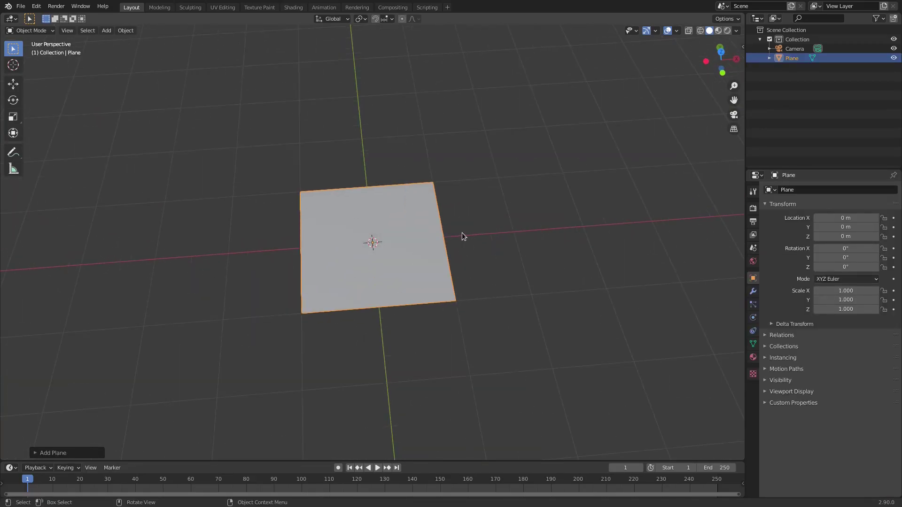
- Subdivide the whole plane once in Edit Mode
key(Tab)
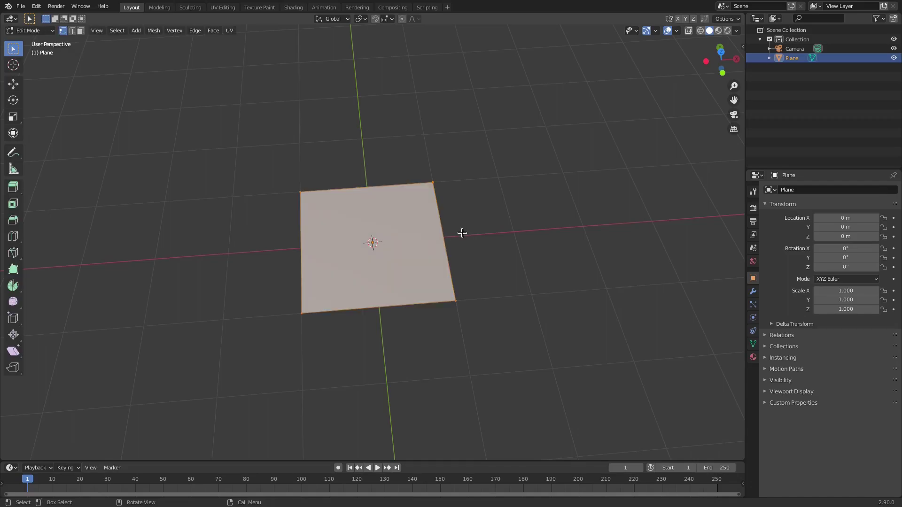
right_click(419, 194)
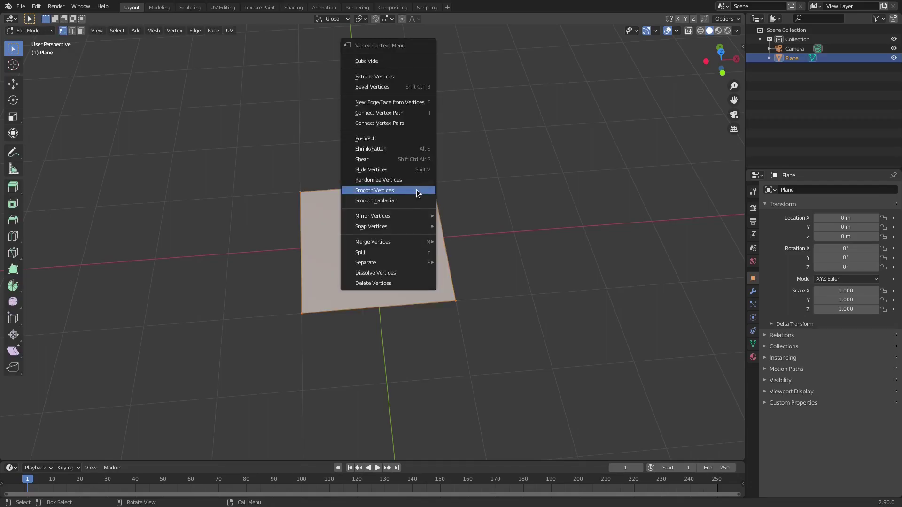
click(387, 62)
key(KP_Decimal)
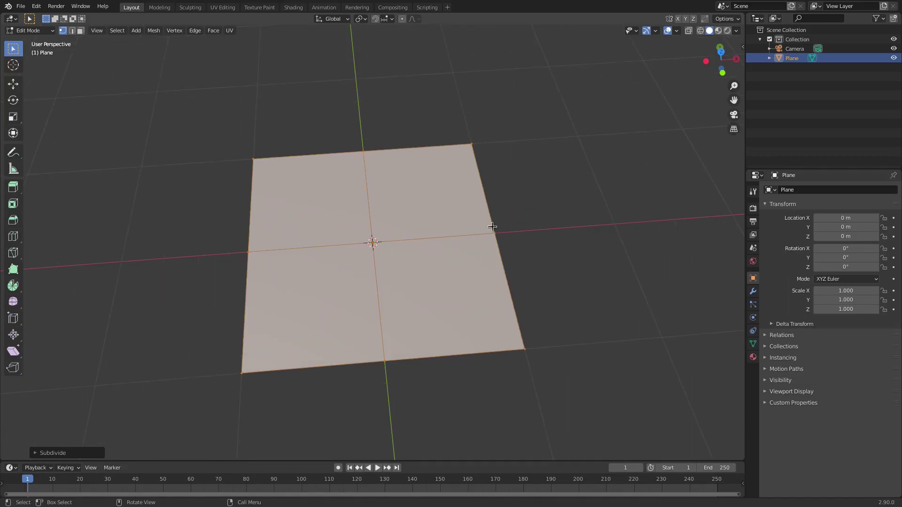
- Delete the eight outer vertices of the subdivided plane, keeping only the centre vertex
click(252, 159)
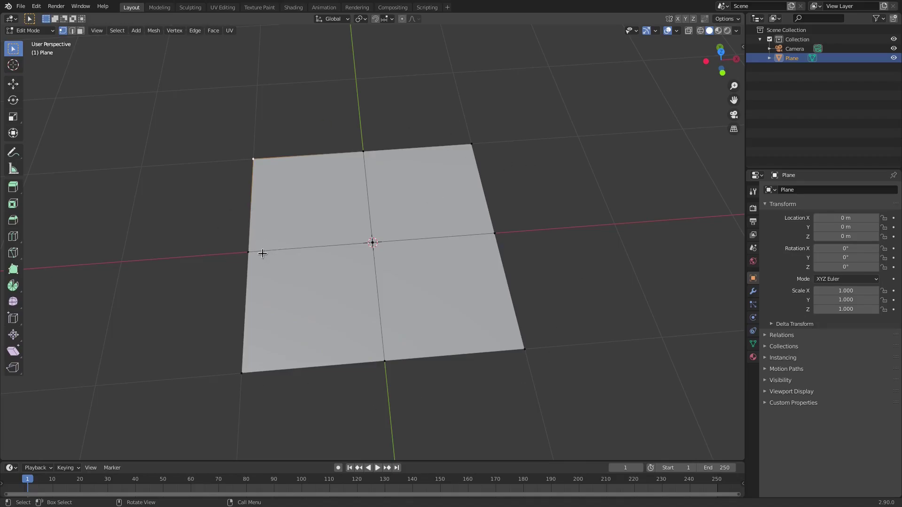
shift+click(248, 253)
shift+click(242, 374)
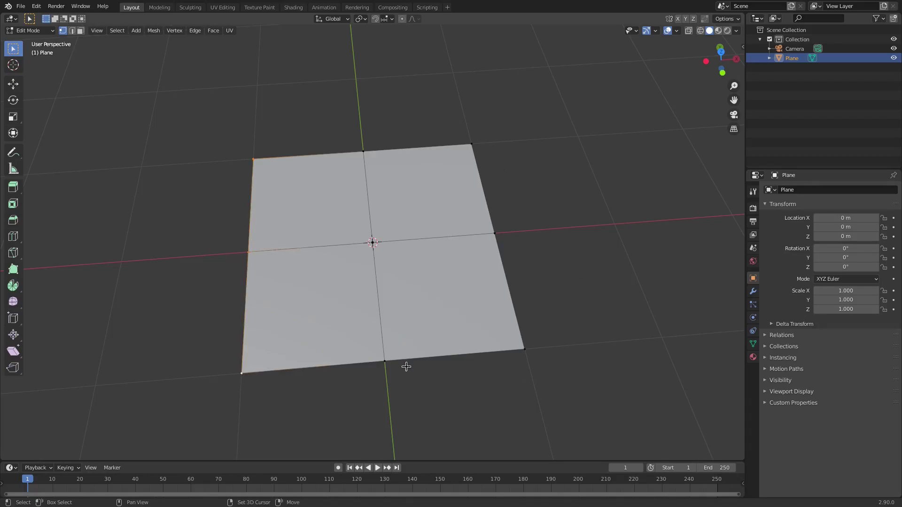
shift+click(403, 365)
shift+click(522, 349)
shift+click(495, 232)
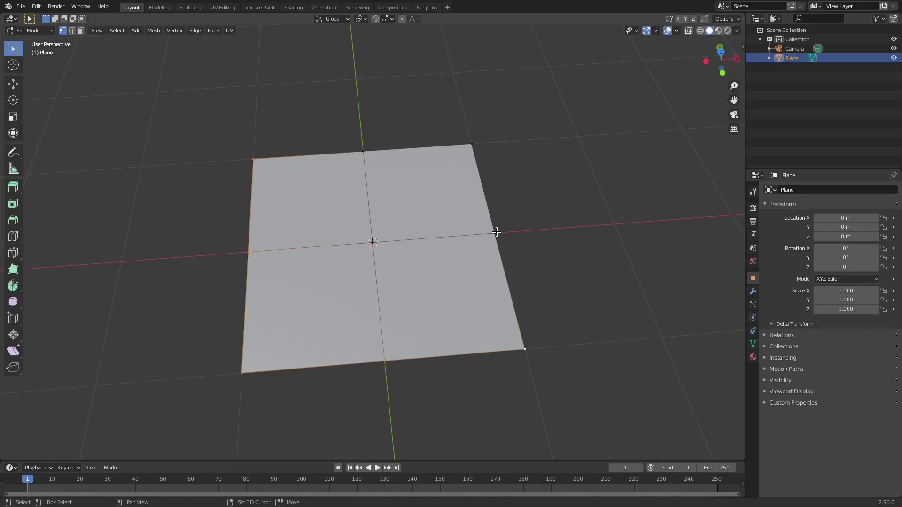
shift+click(470, 145)
shift+click(363, 151)
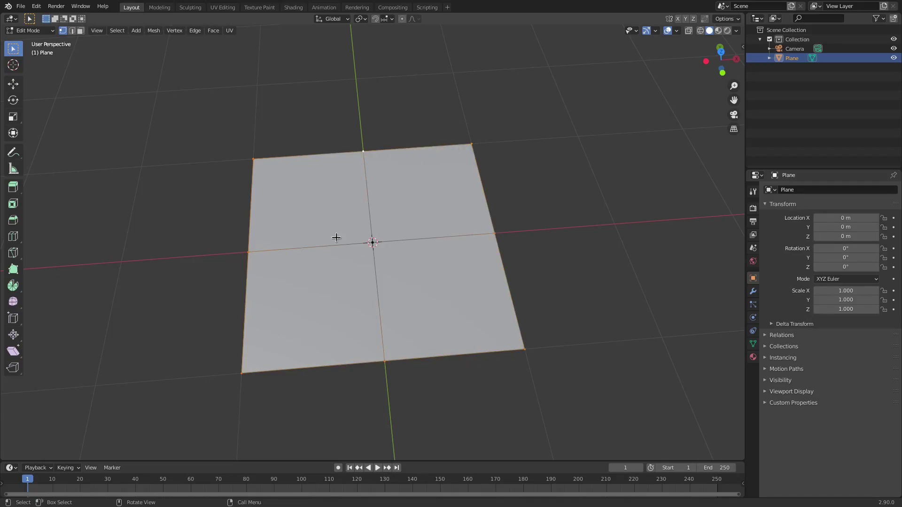
key(x)
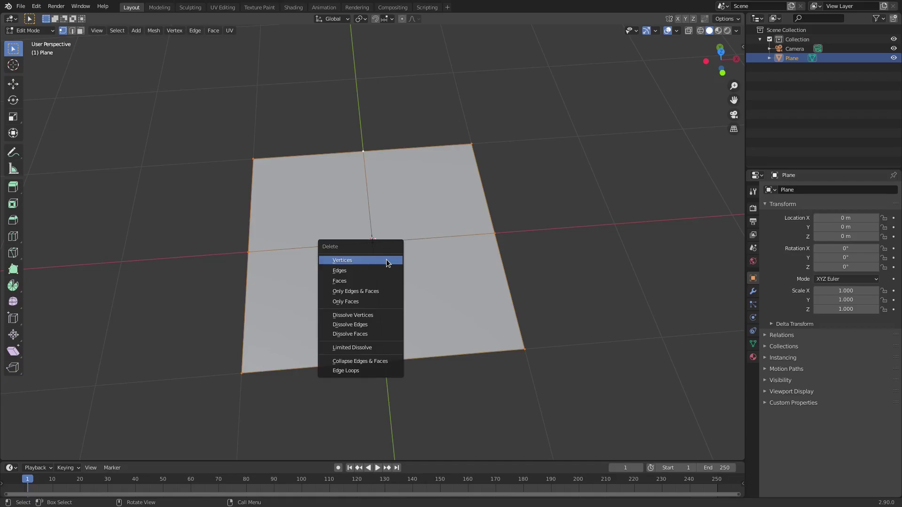
click(386, 260)
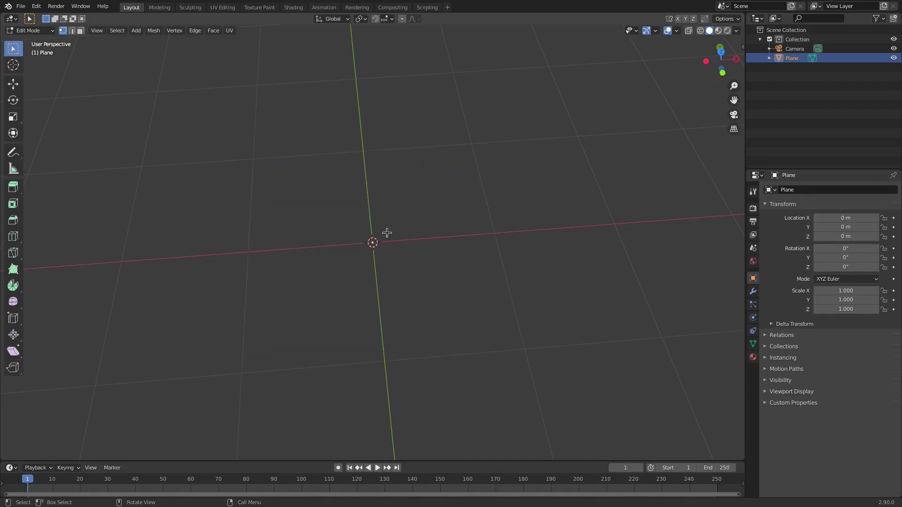
key(g)
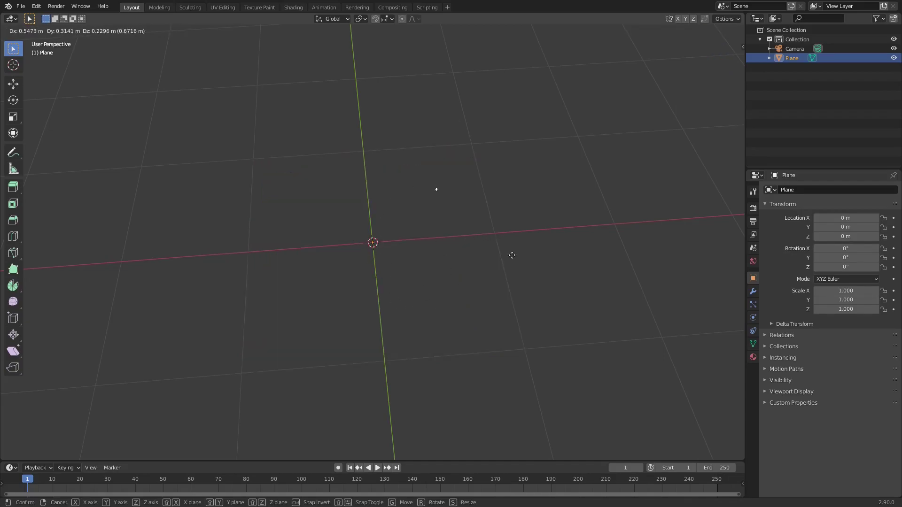
right_click(549, 269)
scroll(460, 325, down, 4)
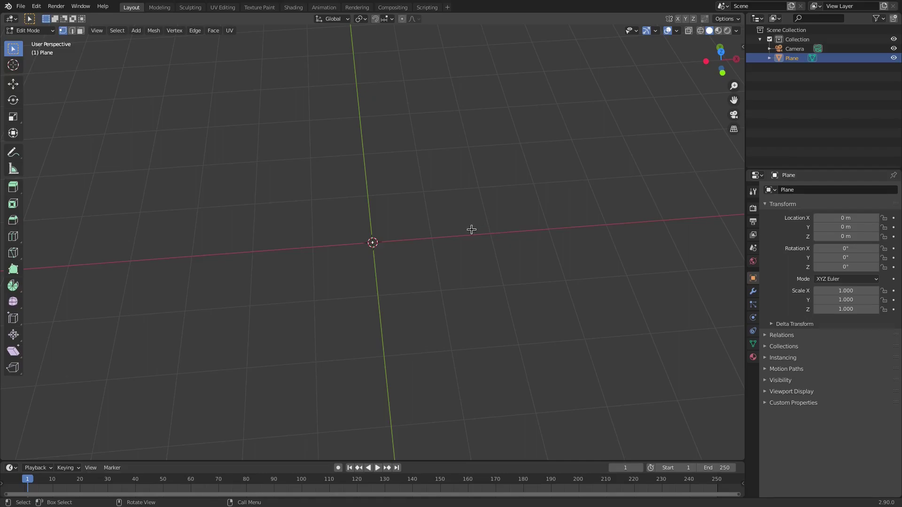
- Extrude the centre vertex repeatedly into a freehand open chain of edges arching over the positive X side
key(g)
click(490, 170)
key(e)
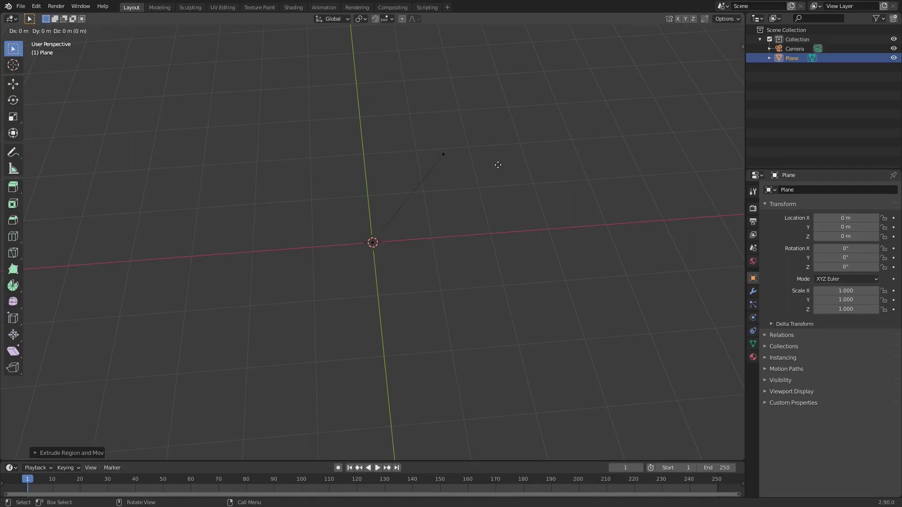
click(608, 132)
key(e)
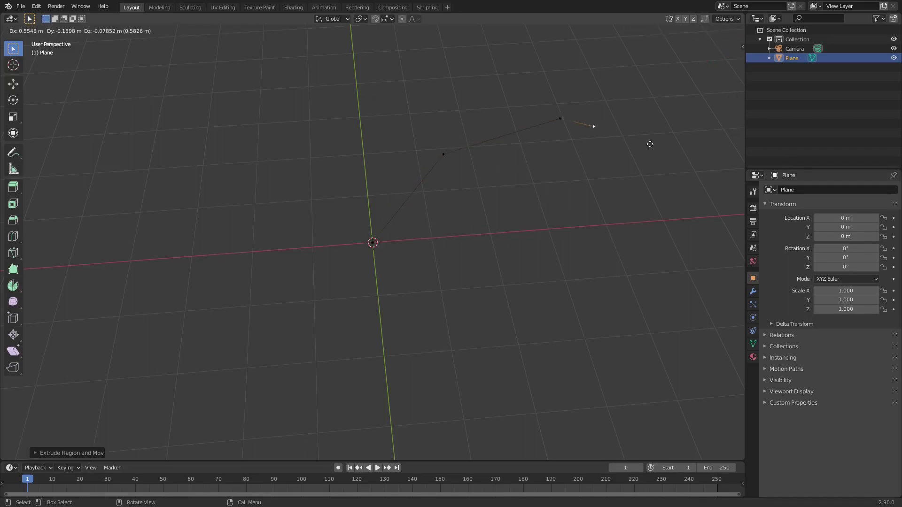
click(675, 162)
key(e)
click(664, 250)
key(e)
click(602, 329)
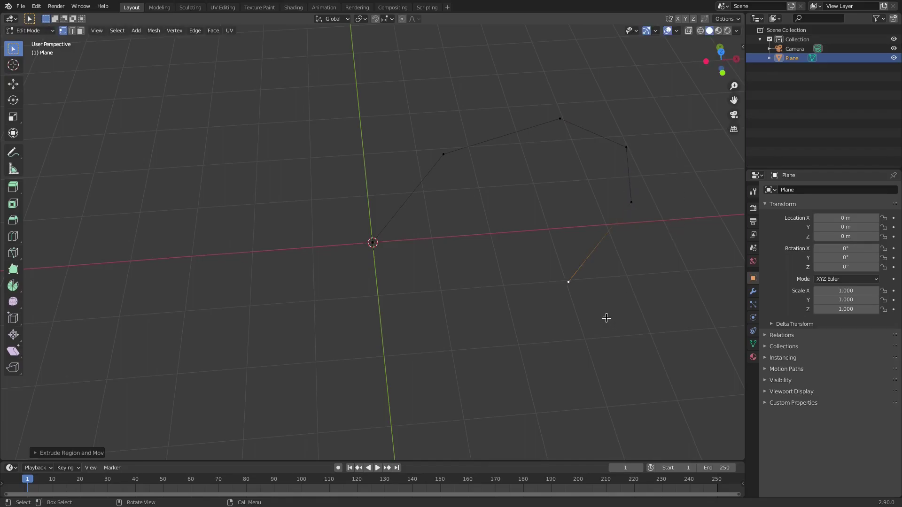
scroll(606, 316, down, 5)
scroll(449, 258, up, 3)
- Undo all the trial extrusions back to the single centre vertex
key(ctrl+z)
key(ctrl+z)
key(ctrl+z)
key(ctrl+z)
key(ctrl+z)
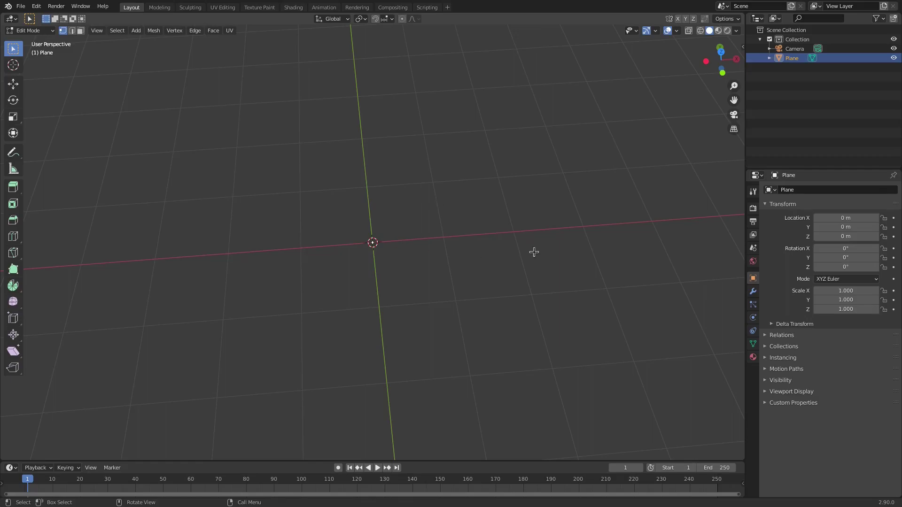
scroll(453, 243, up, 2)
scroll(449, 245, down, 1)
- Return to Object Mode and add a Skin modifier to the single-vertex plane object
key(Tab)
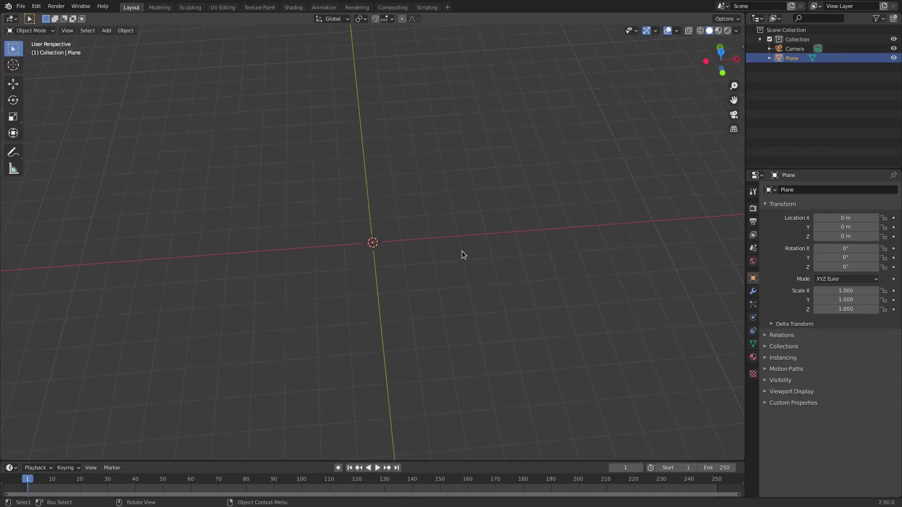
click(753, 293)
click(791, 191)
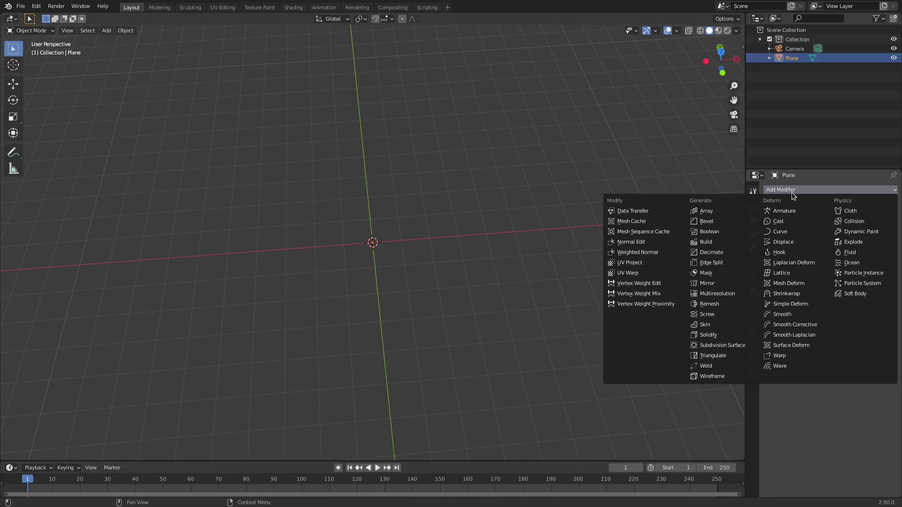
click(695, 325)
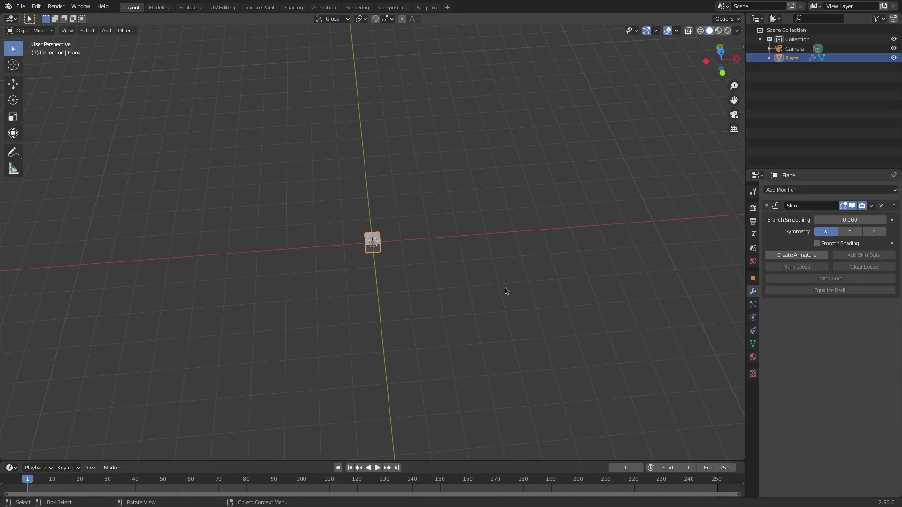
scroll(406, 266, up, 4)
middle_drag(407, 266, 321, 227)
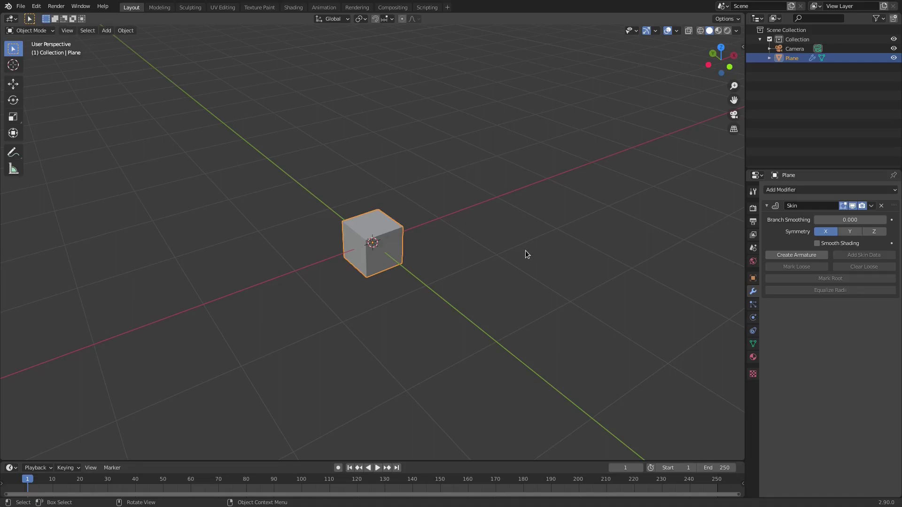
- Extrude the single vertex repeatedly into a skinned chain arching over toward the positive X side
scroll(517, 252, down, 4)
key(Tab)
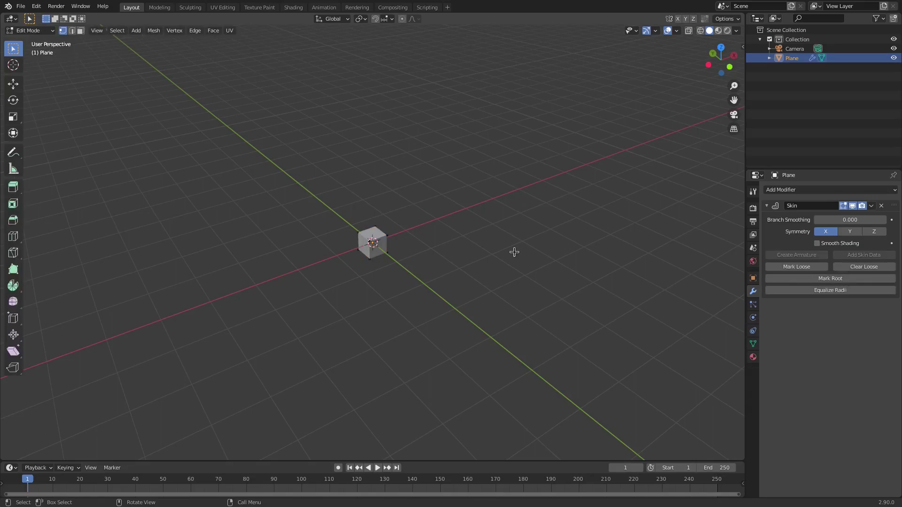
middle_drag(514, 253, 479, 289)
key(e)
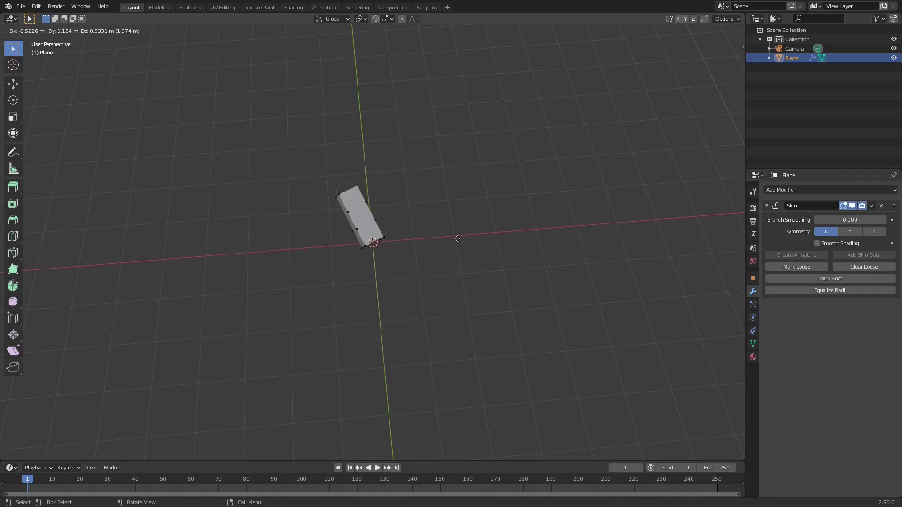
click(482, 260)
key(e)
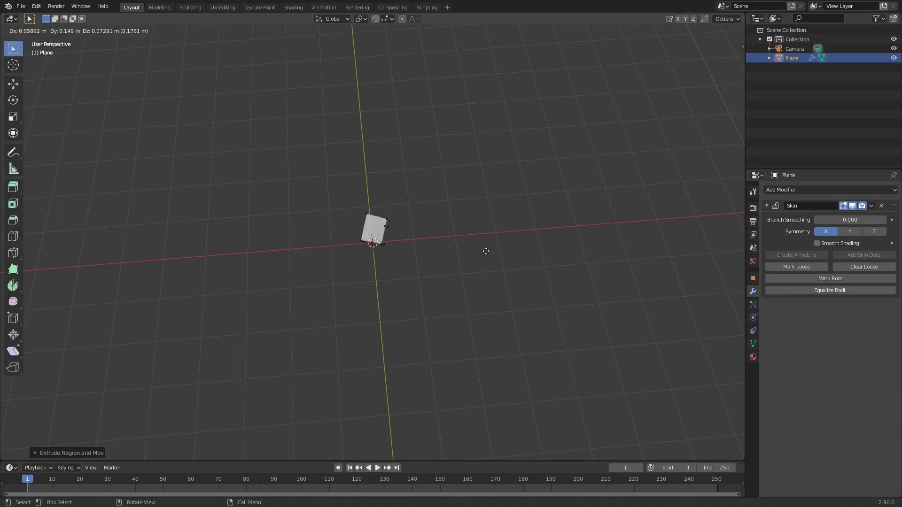
click(509, 215)
key(e)
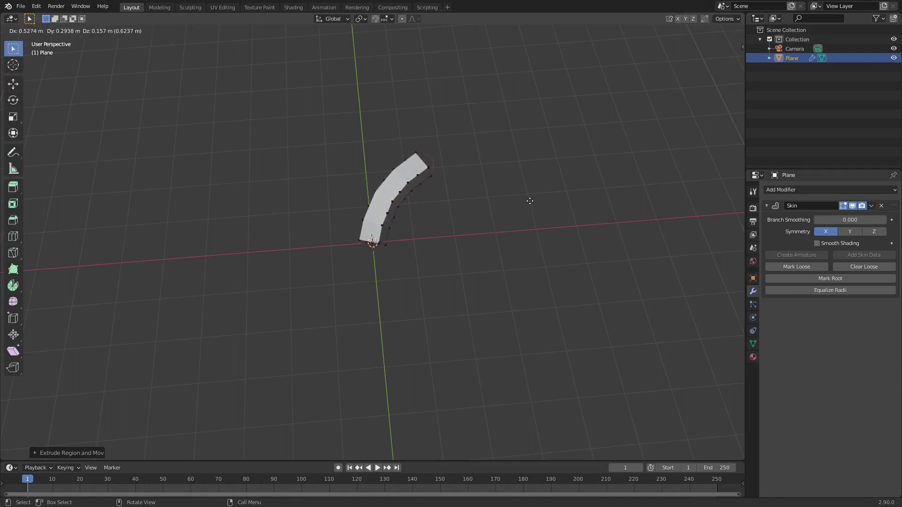
click(534, 198)
key(e)
click(578, 188)
key(e)
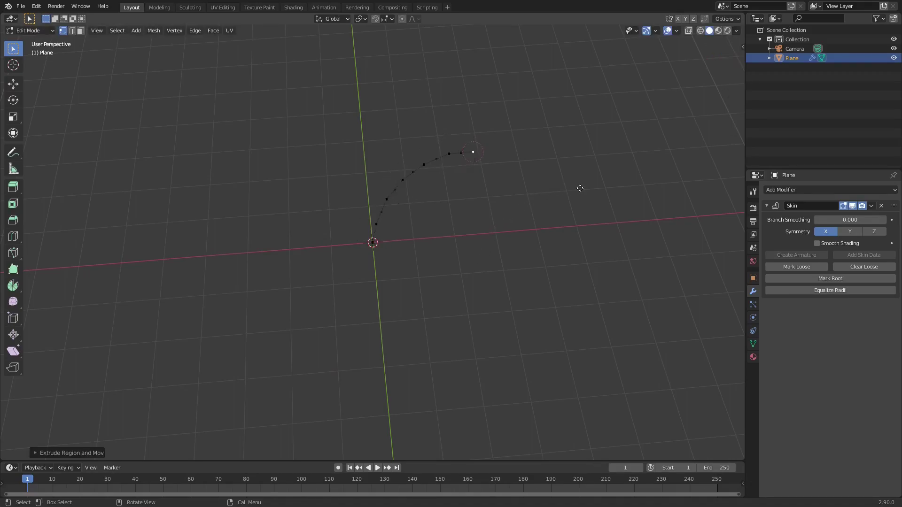
click(616, 194)
key(e)
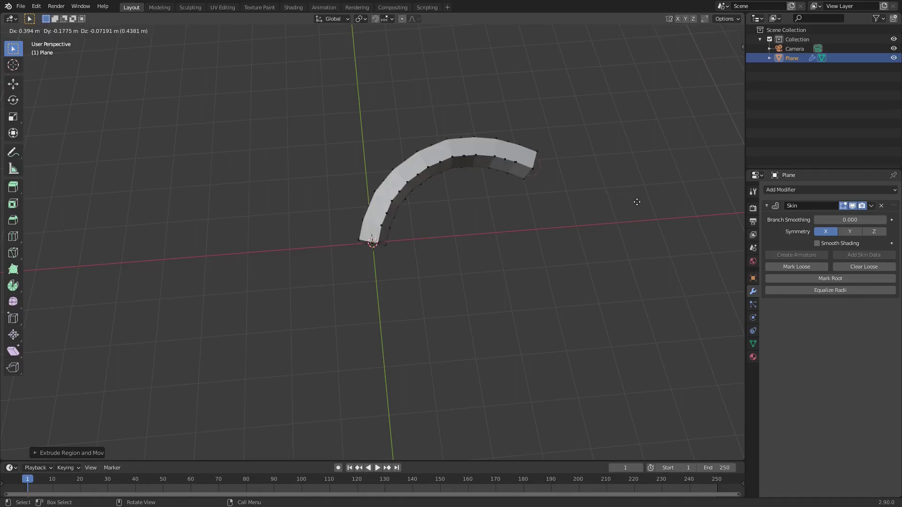
click(639, 201)
key(e)
click(654, 216)
key(e)
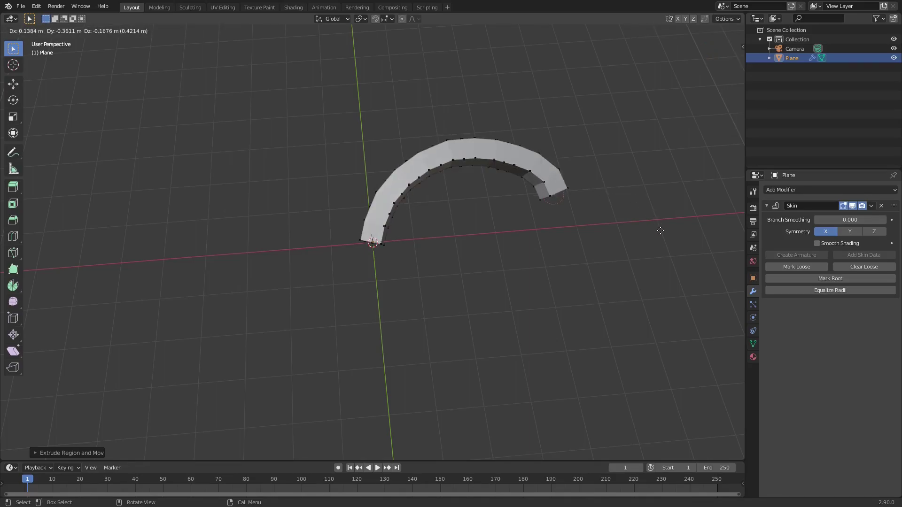
click(659, 229)
key(e)
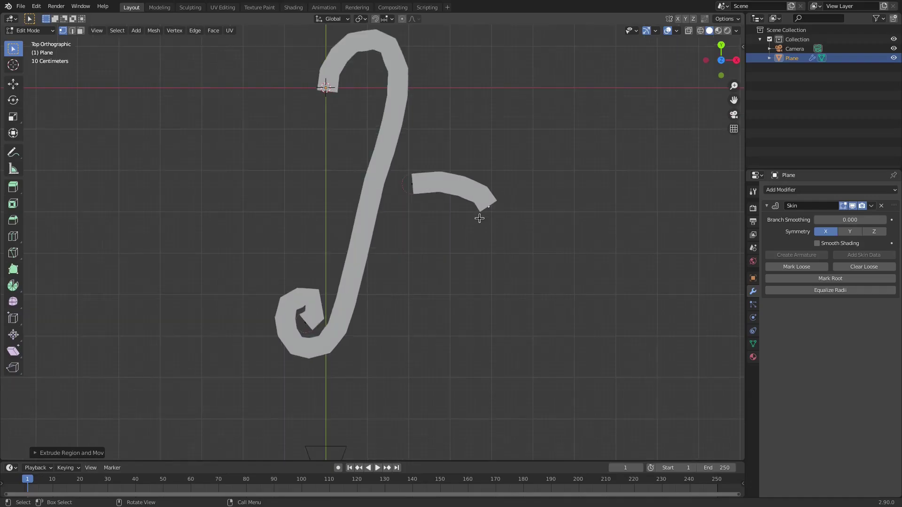
- Undo the last extrusions of the detached curved piece beside the hook shape and delete its remaining vertices
middle_drag(477, 214, 499, 203)
shift+middle_drag(412, 158, 409, 189)
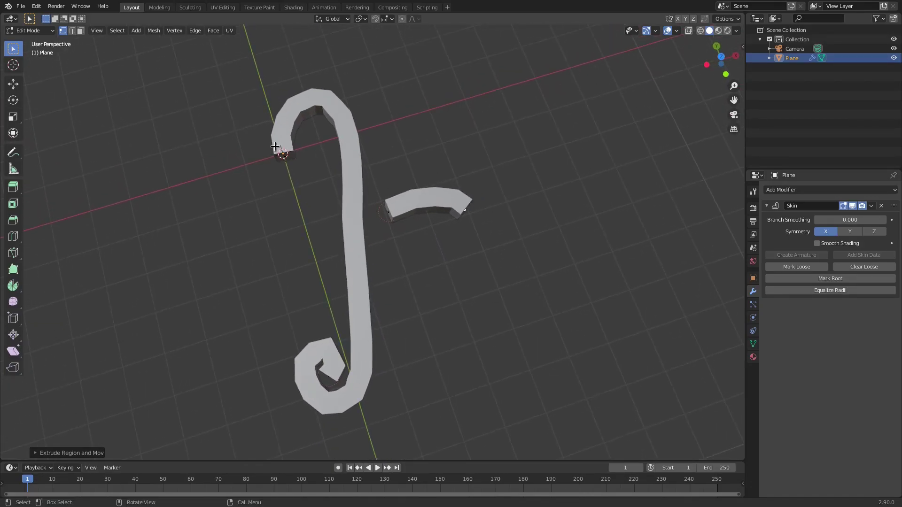
key(ctrl+z)
key(ctrl+z)
key(ctrl+z)
key(ctrl+z)
key(ctrl+z)
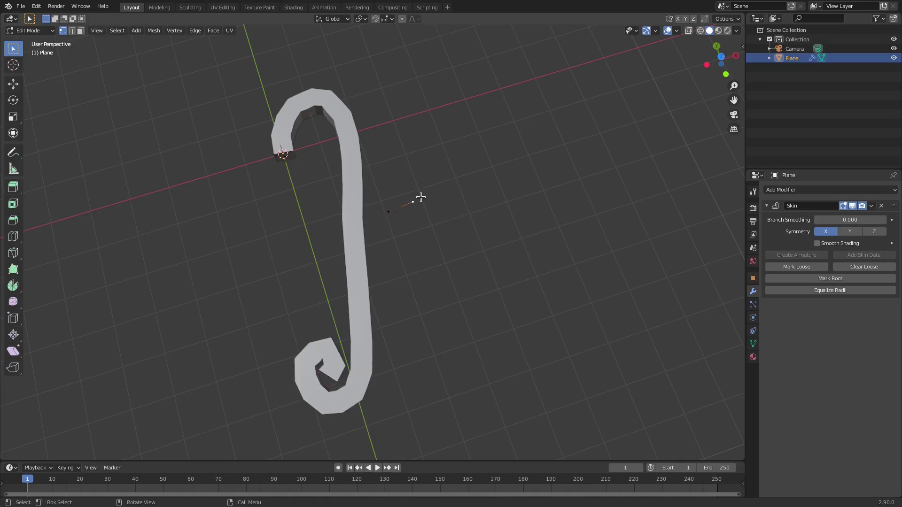
key(x)
click(396, 204)
key(x)
click(394, 207)
- Try to extrude a straight branch toward positive X from the vertex midway along the hook's stem
key(KP_1)
key(KP_7)
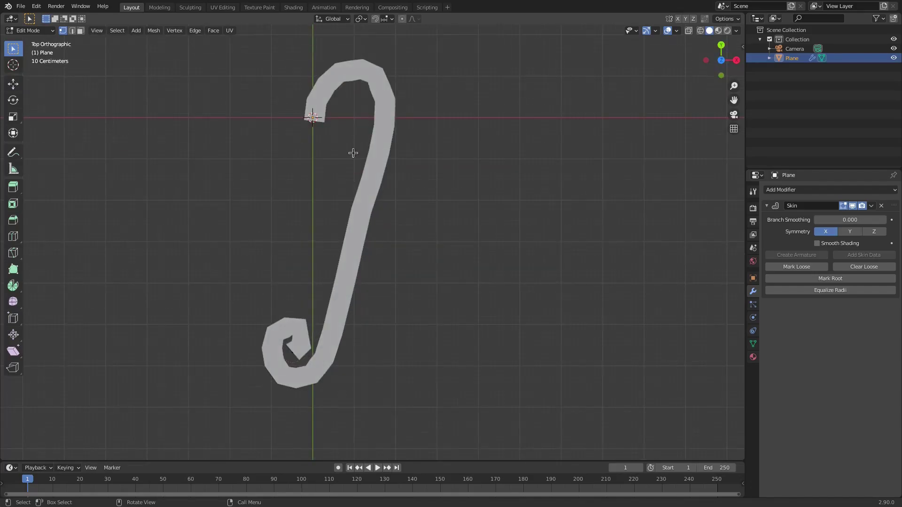
click(368, 211)
key(e)
click(459, 235)
middle_drag(460, 236, 417, 227)
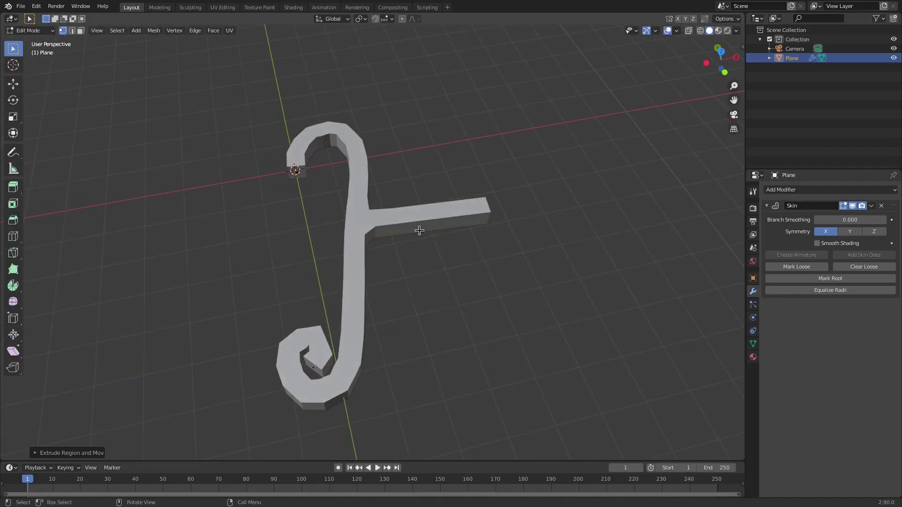
key(ctrl+z)
- In top view, duplicate the hook's start vertex at the origin and place the copy just beyond the stem's positive X side
middle_drag(480, 210, 432, 253)
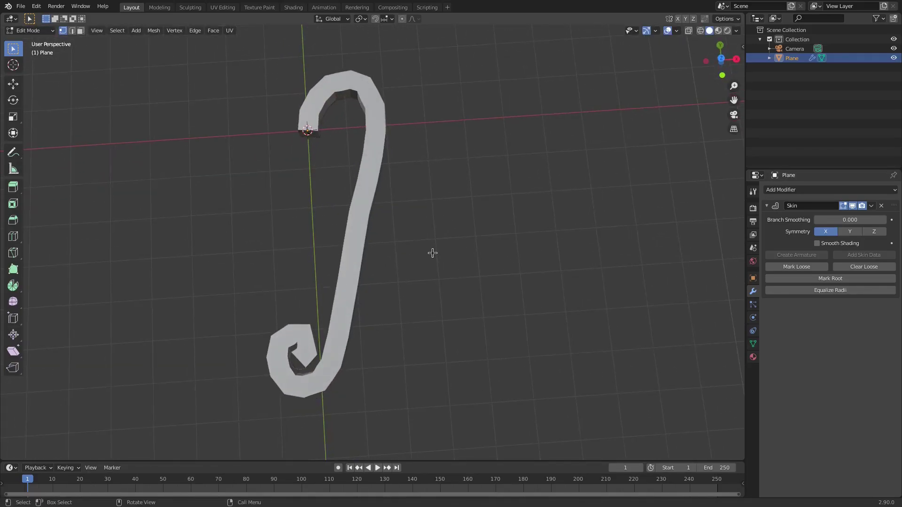
key(KP_7)
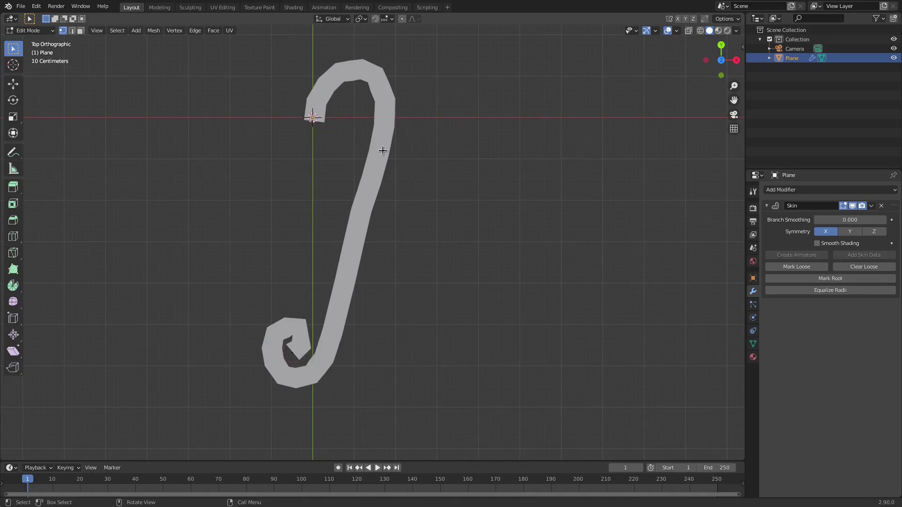
key(shift+d)
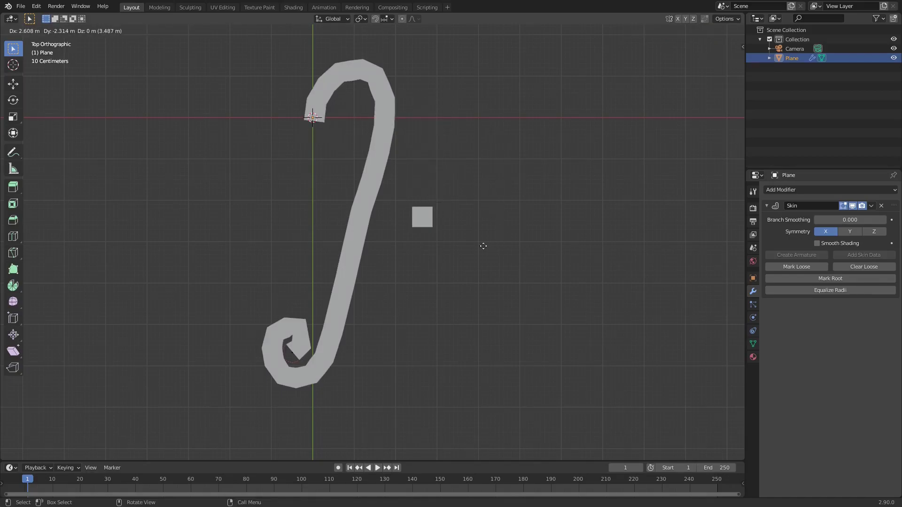
click(467, 243)
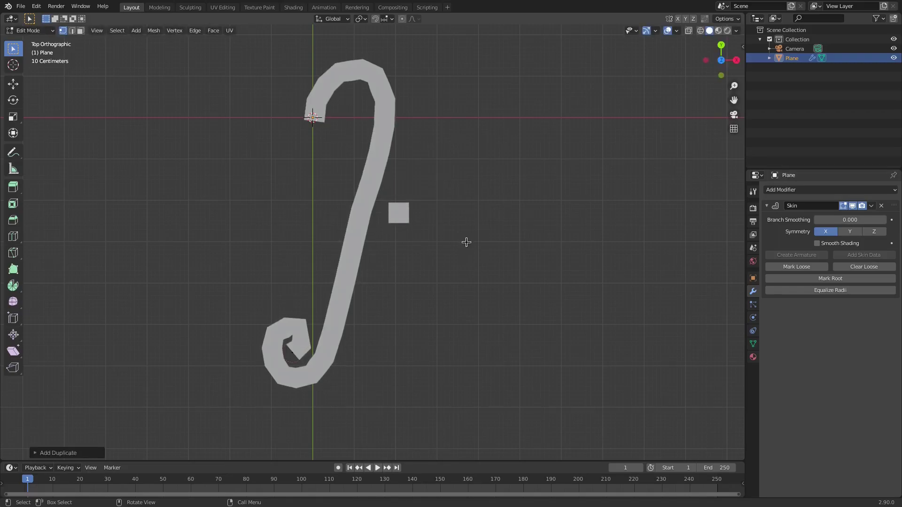
key(e)
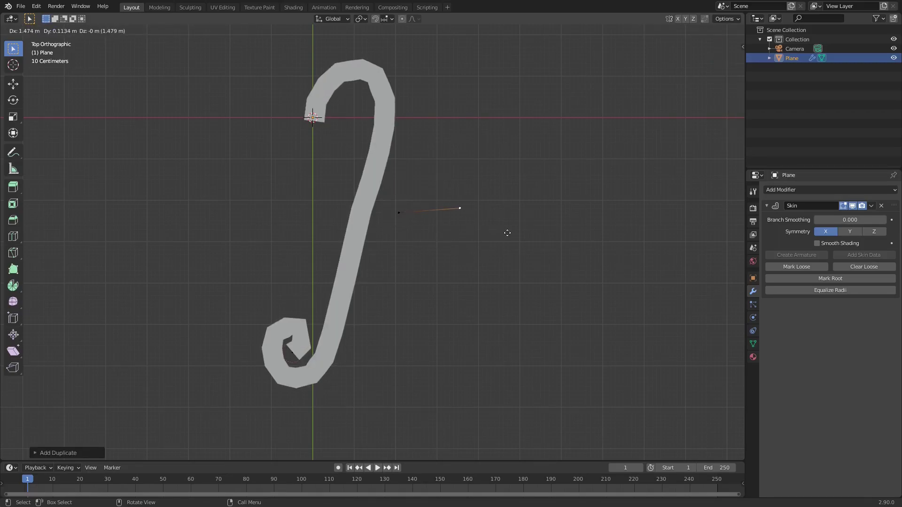
right_click(481, 232)
key(ctrl+z)
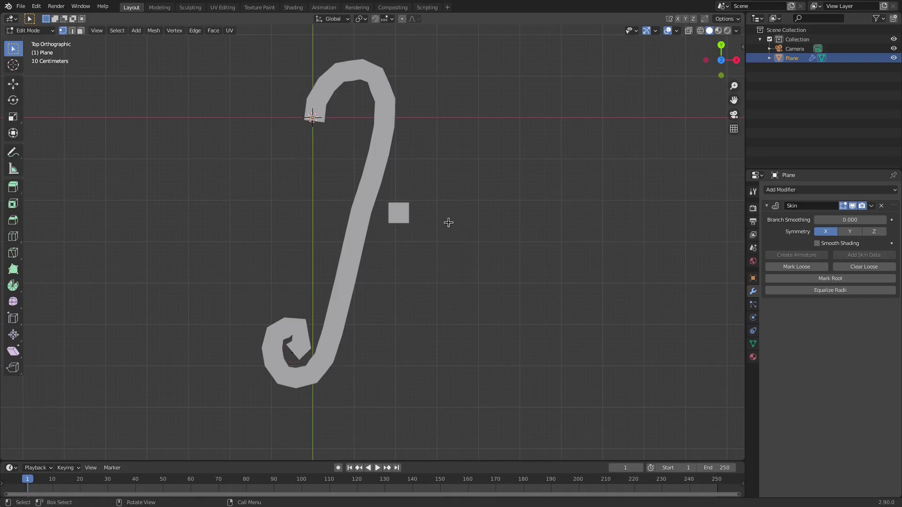
- Mark the duplicated vertex as a skin root and extrude it into a gently curved bar toward positive X
click(835, 279)
key(e)
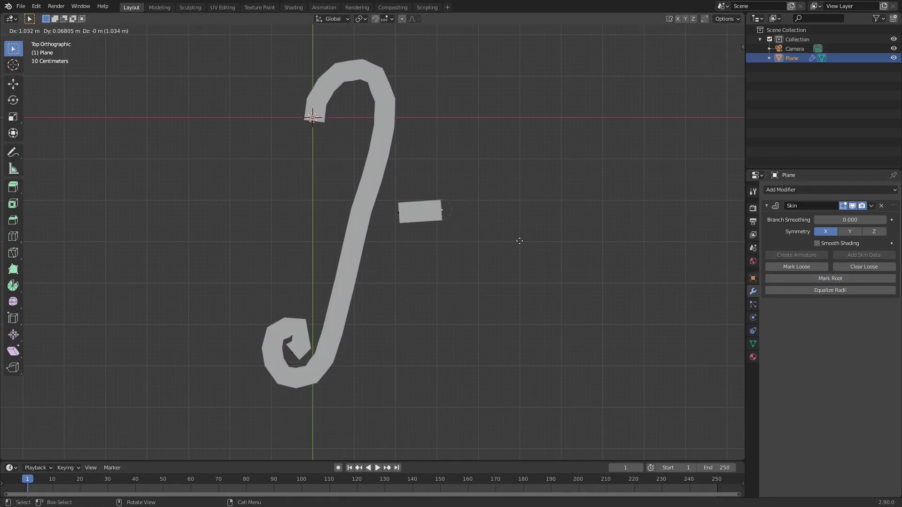
click(509, 241)
key(g)
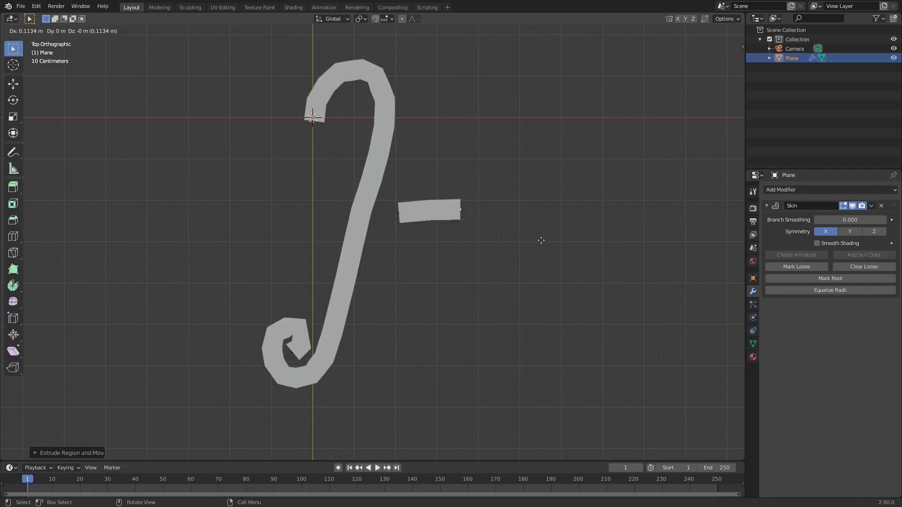
click(570, 245)
key(e)
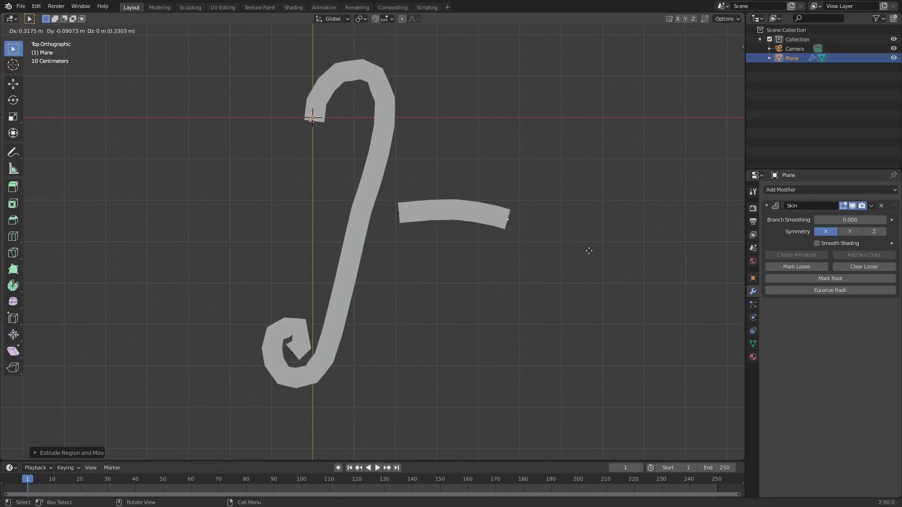
click(589, 250)
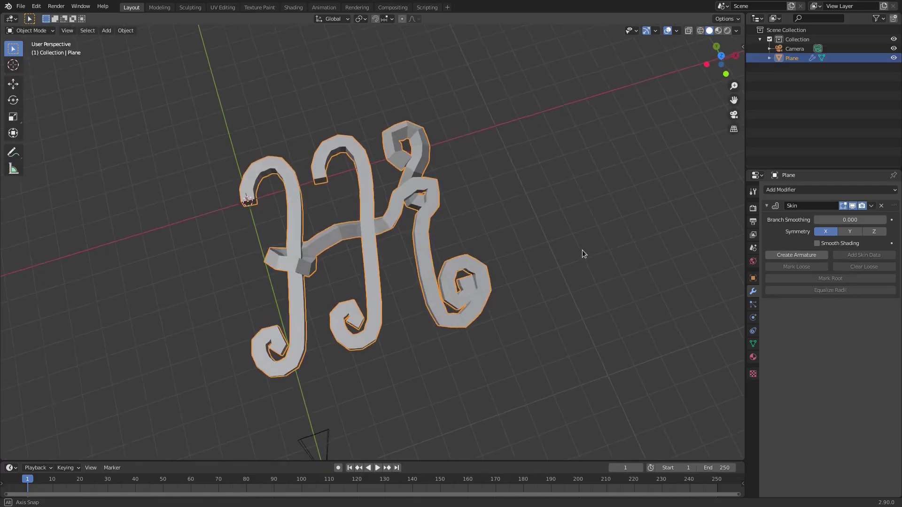
- Add a Subdivision Surface modifier after the Skin modifier on the lettering object
middle_drag(582, 249, 566, 248)
scroll(480, 321, up, 3)
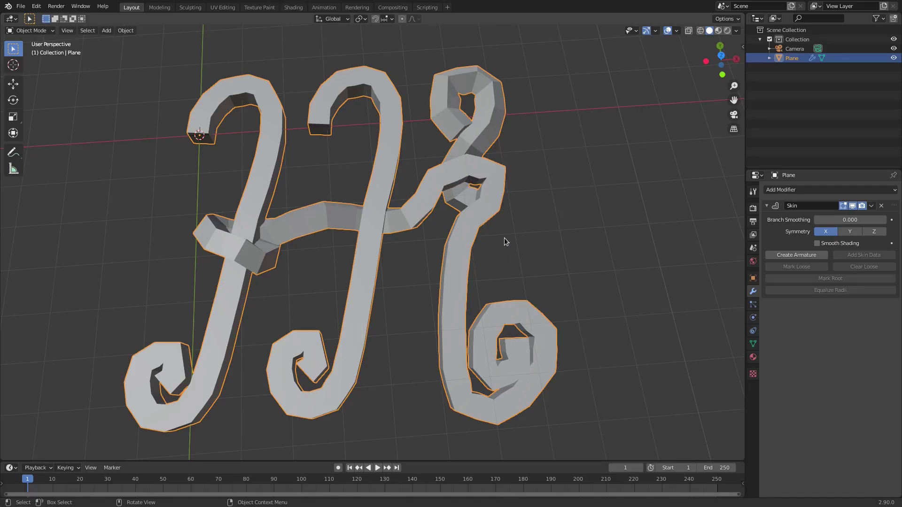
scroll(471, 202, down, 2)
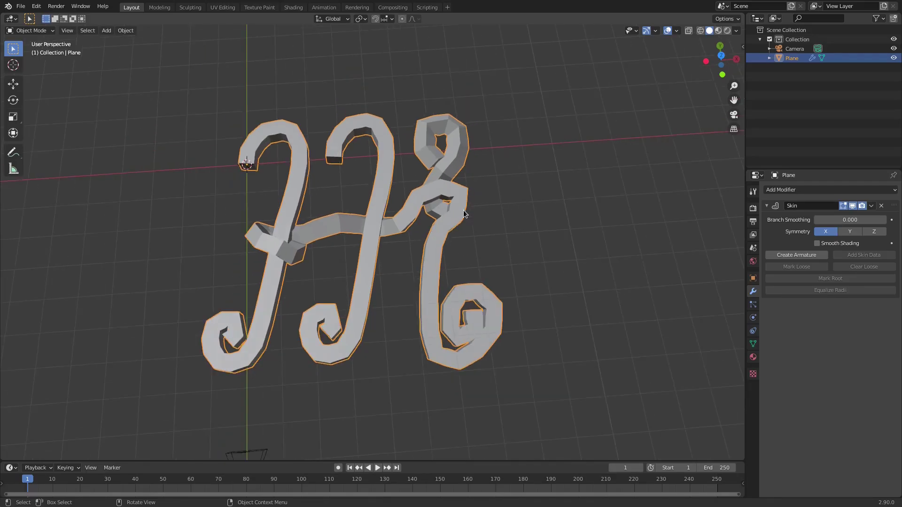
middle_drag(414, 226, 371, 326)
scroll(350, 358, up, 3)
middle_drag(461, 325, 459, 356)
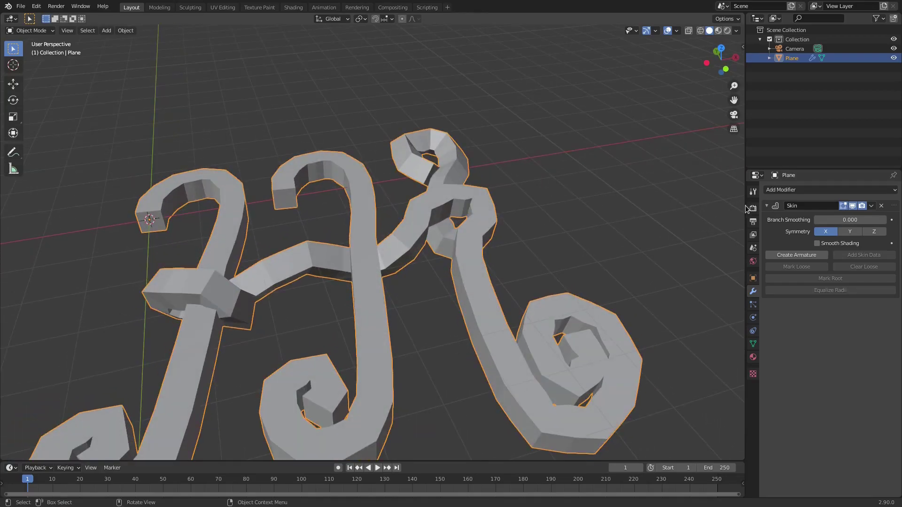
click(774, 192)
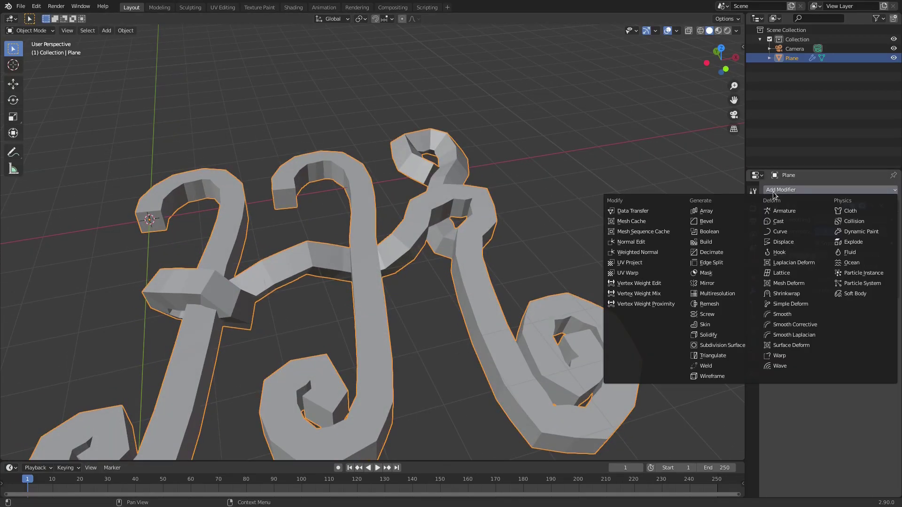
click(714, 347)
middle_drag(714, 347, 137, 266)
scroll(403, 230, down, 4)
middle_drag(402, 229, 399, 278)
scroll(399, 278, up, 2)
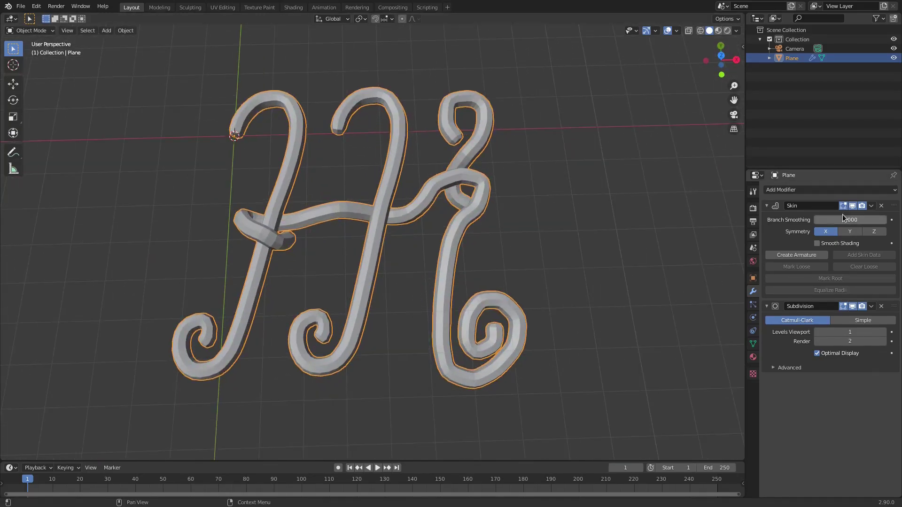
- Collapse the Skin modifier and set the Subdivision modifier's viewport and render levels to 3
click(768, 206)
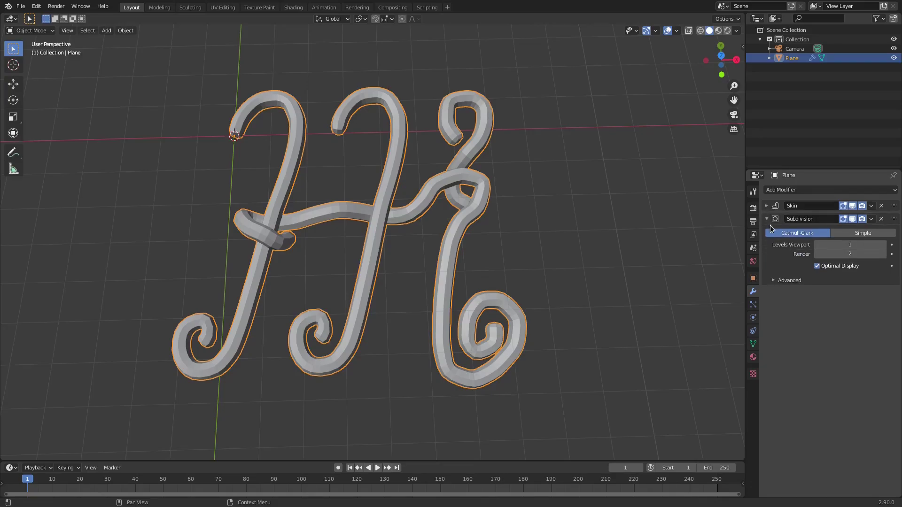
click(884, 245)
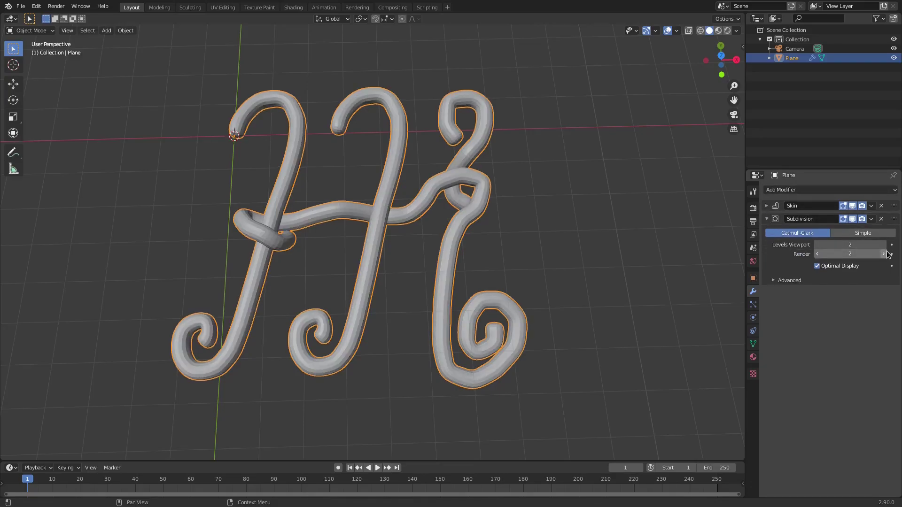
click(884, 254)
click(884, 245)
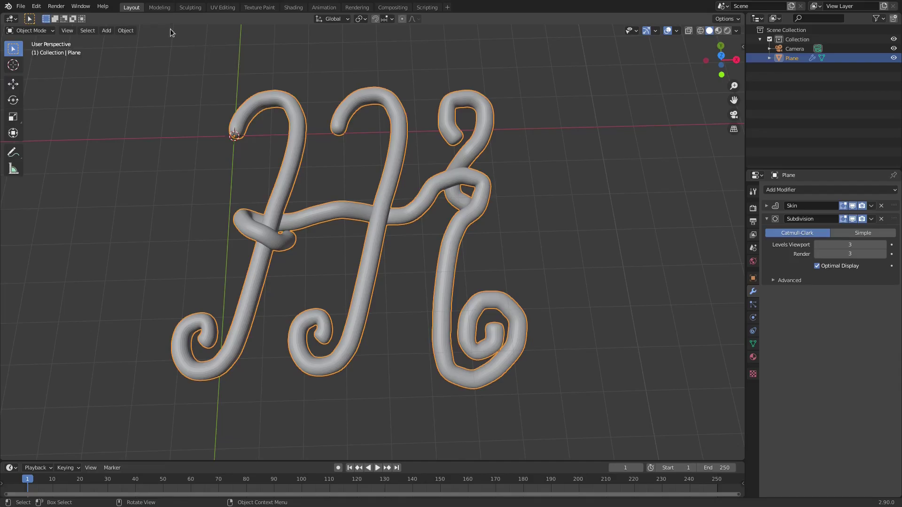
click(124, 31)
click(766, 206)
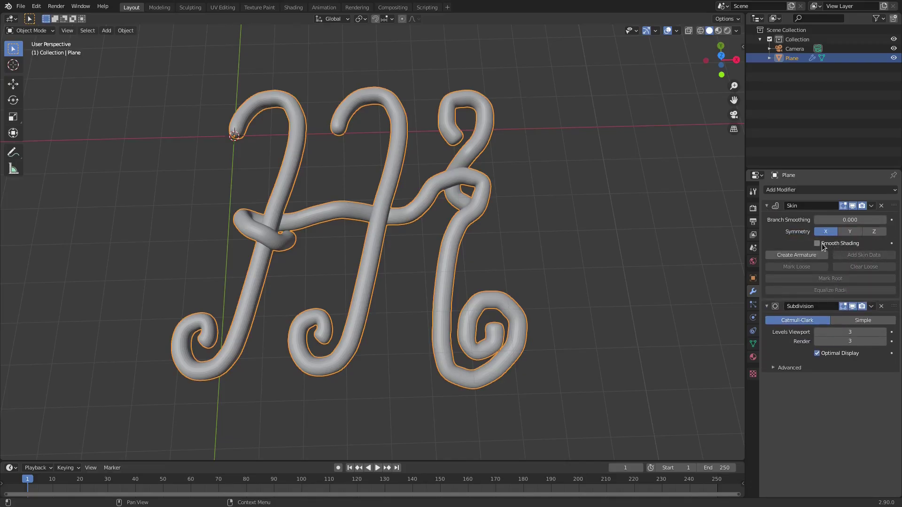
click(767, 206)
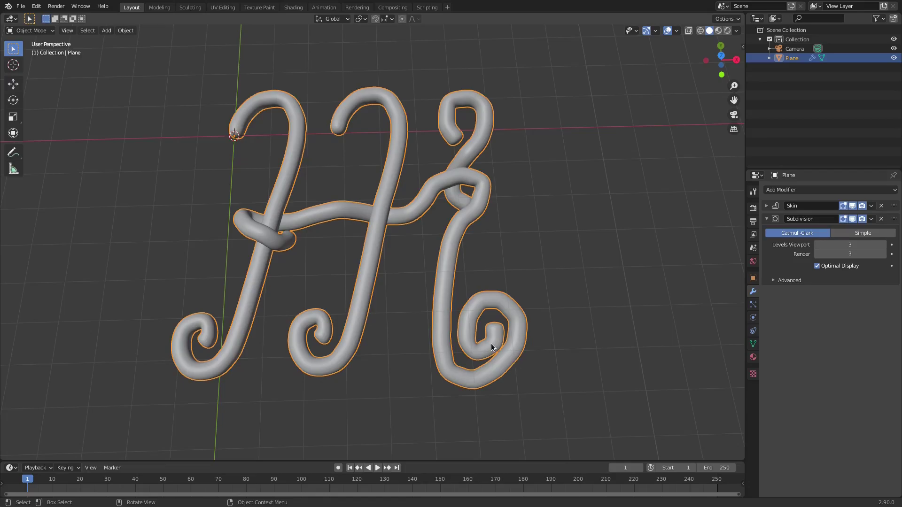
- In Edit Mode, move the vertices along the upper arc of the i's bottom spiral to round it out
key(Tab)
scroll(498, 383, up, 6)
scroll(454, 287, up, 4)
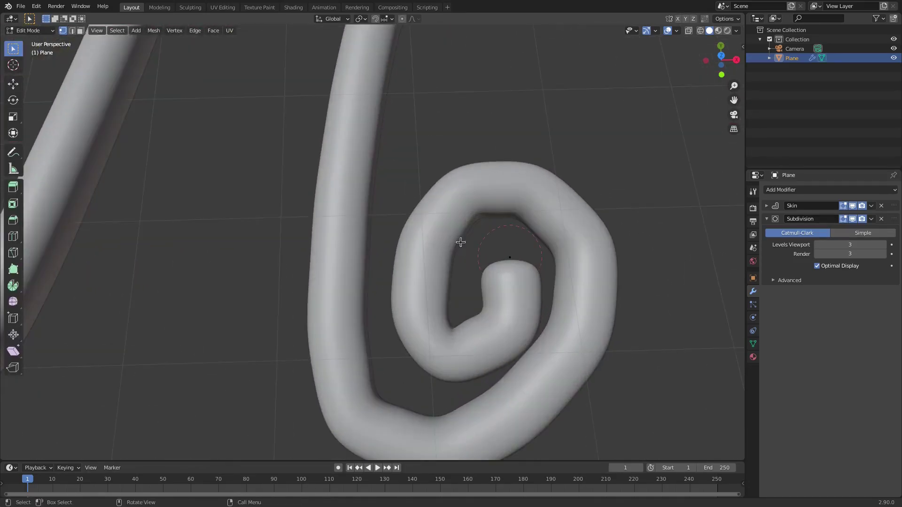
key(g)
click(472, 206)
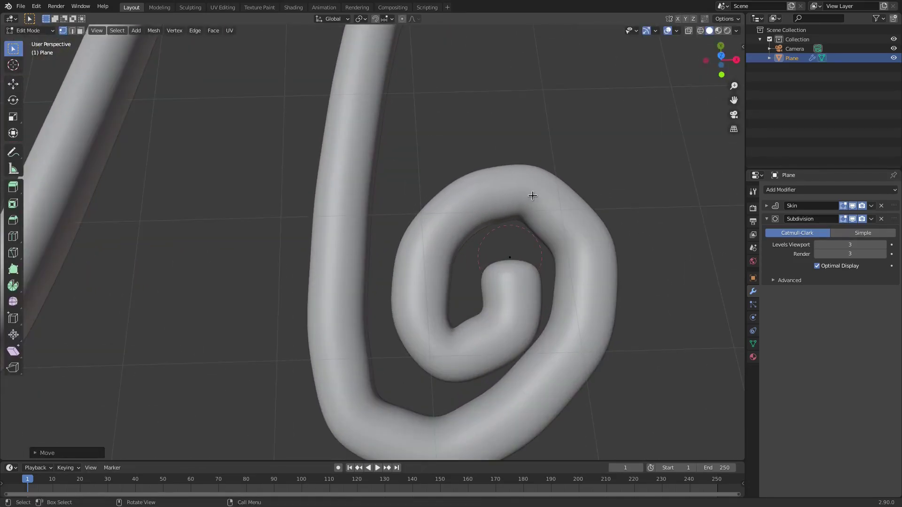
key(g)
click(528, 203)
- Reposition the vertices on the spiral's outer positive-X side and lower edge to smooth its outer turn
key(g)
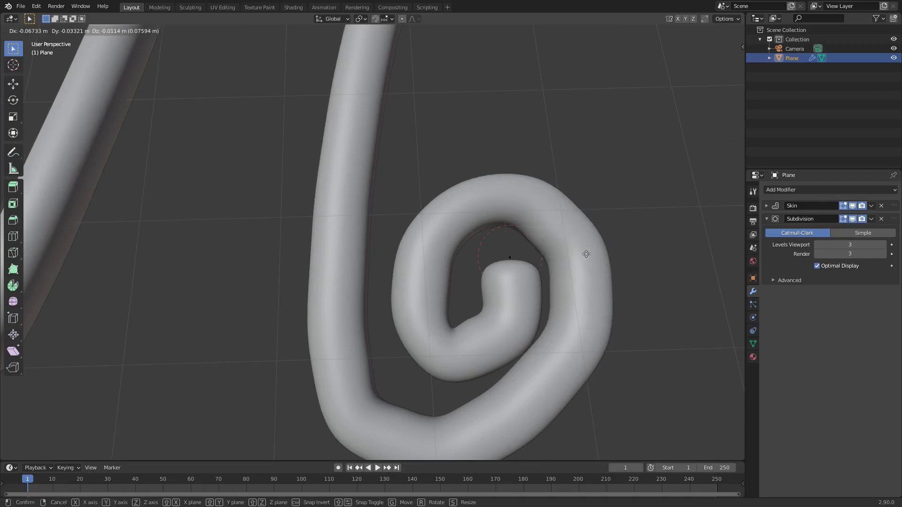
click(584, 254)
key(g)
click(593, 317)
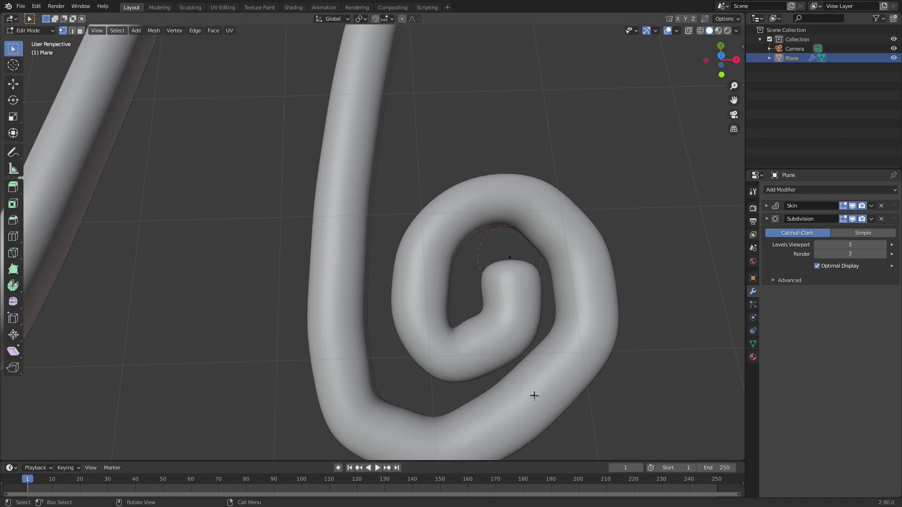
key(g)
click(509, 425)
key(g)
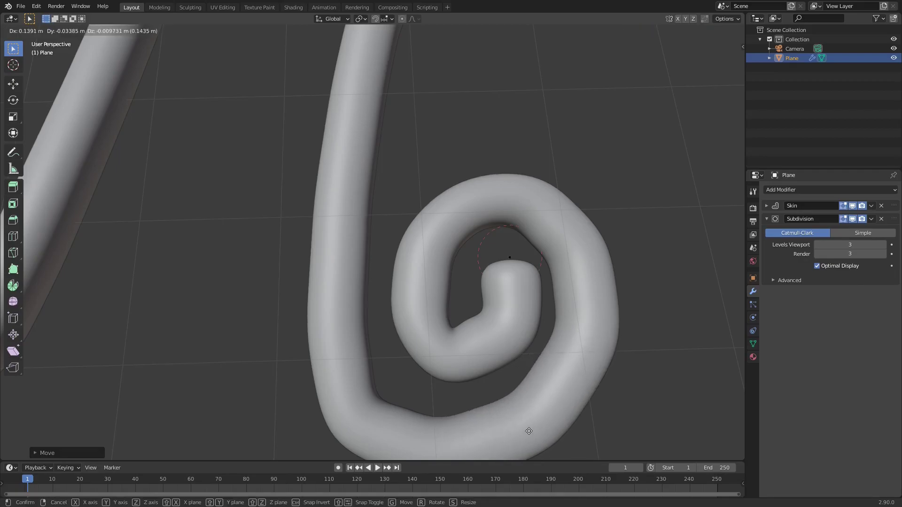
click(544, 416)
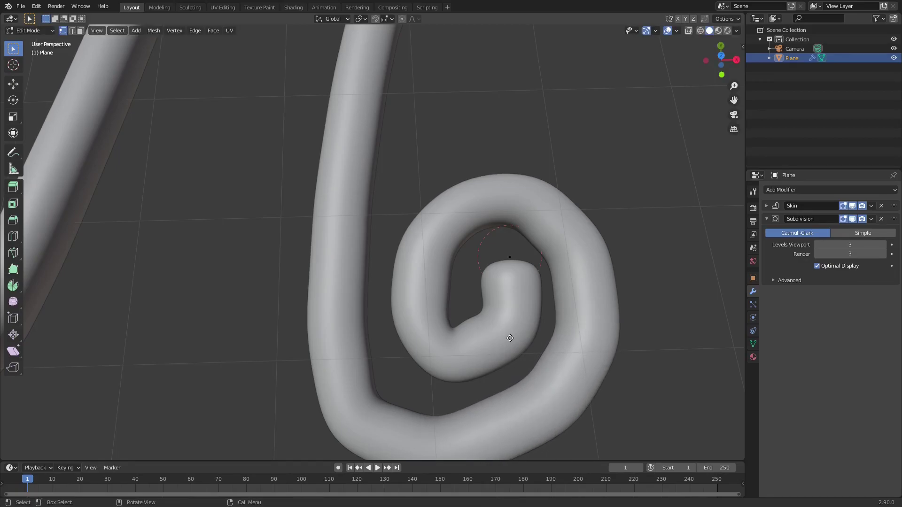
- Move the spiral's inner vertices to form an evenly rounded inner curl
key(g)
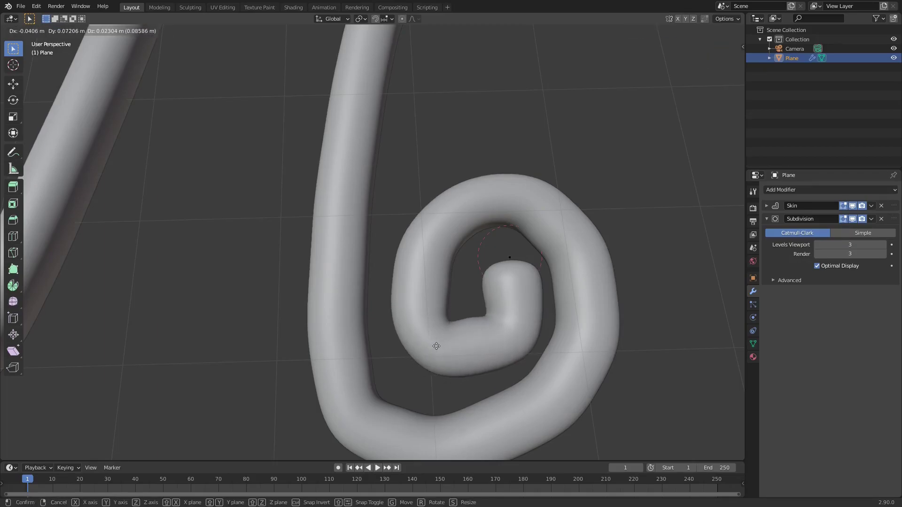
click(436, 347)
key(g)
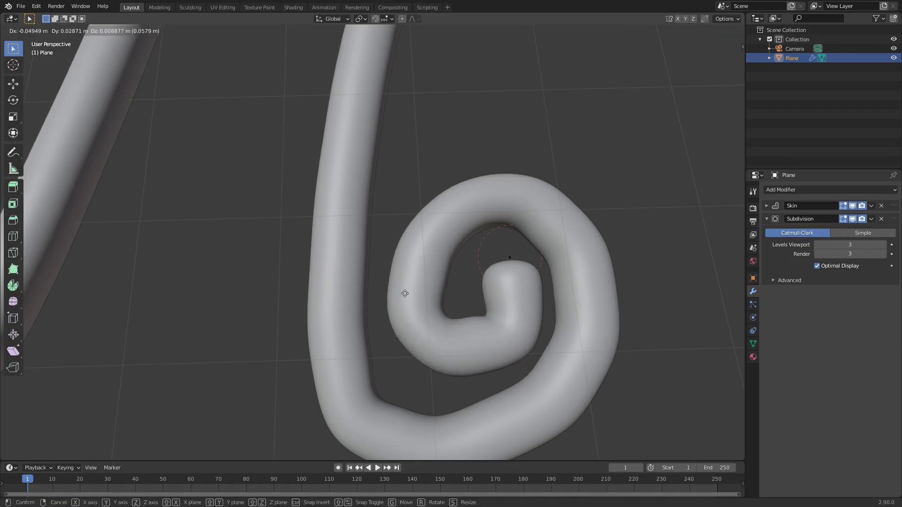
click(406, 292)
key(g)
click(450, 232)
click(511, 273)
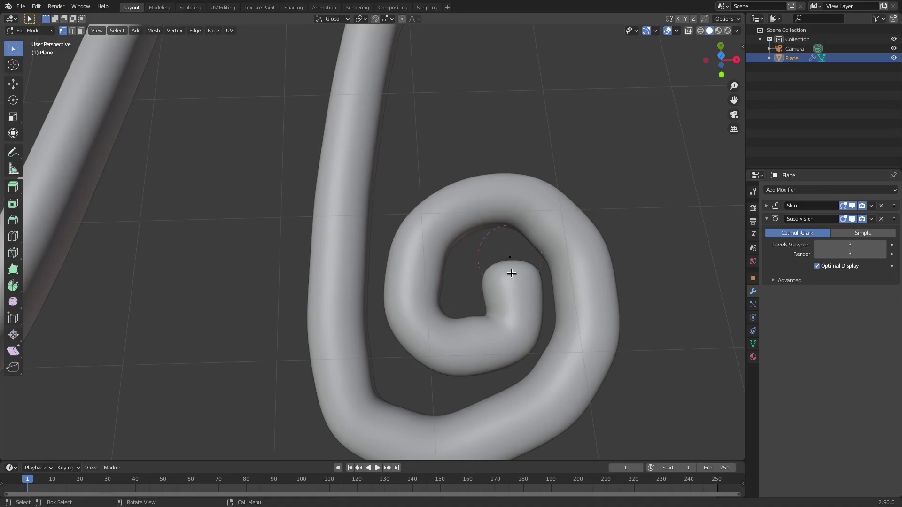
key(g)
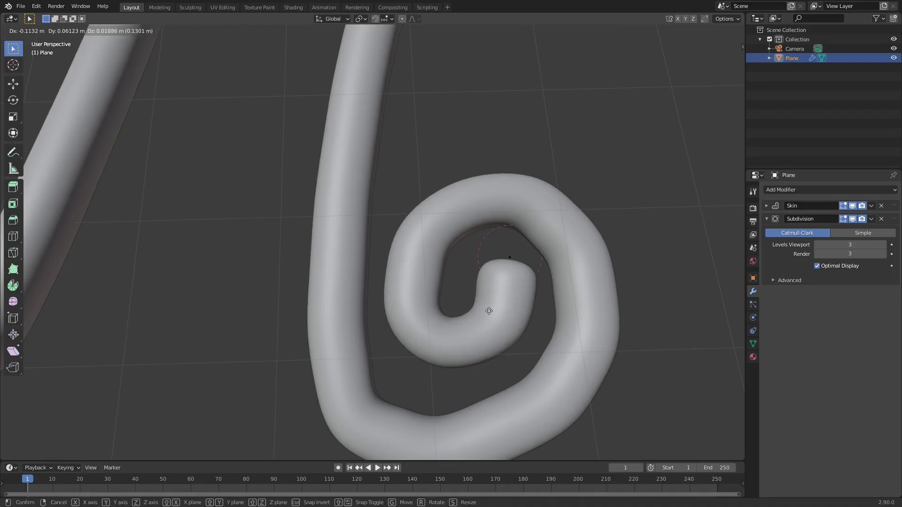
click(485, 310)
scroll(481, 301, down, 2)
right_click(503, 241)
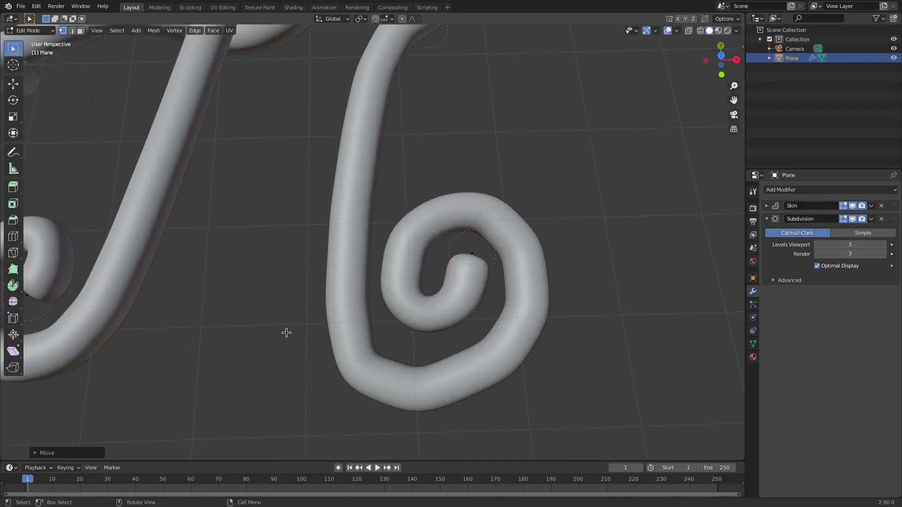
- Adjust the vertices along the i's lower stem and its bend so the stem flows smoothly into the spiral
click(356, 369)
key(g)
click(369, 362)
click(343, 291)
key(g)
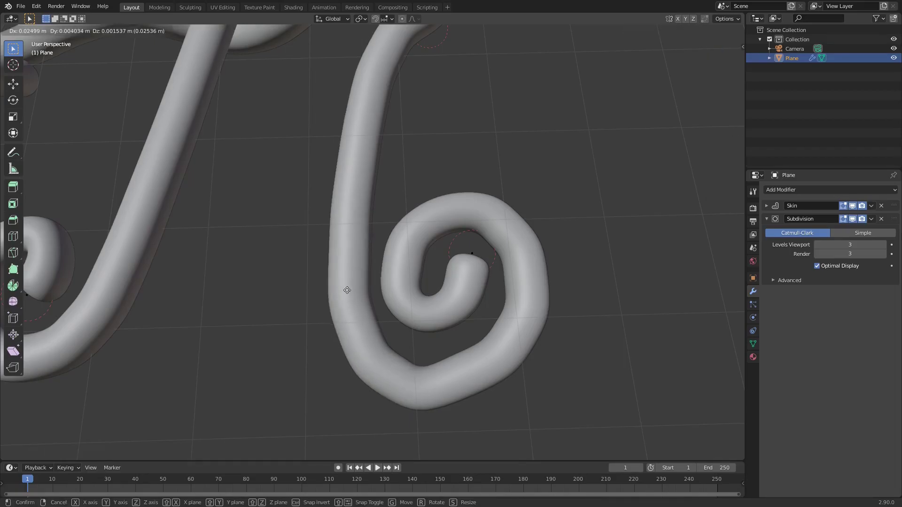
click(345, 295)
click(337, 221)
key(g)
click(331, 242)
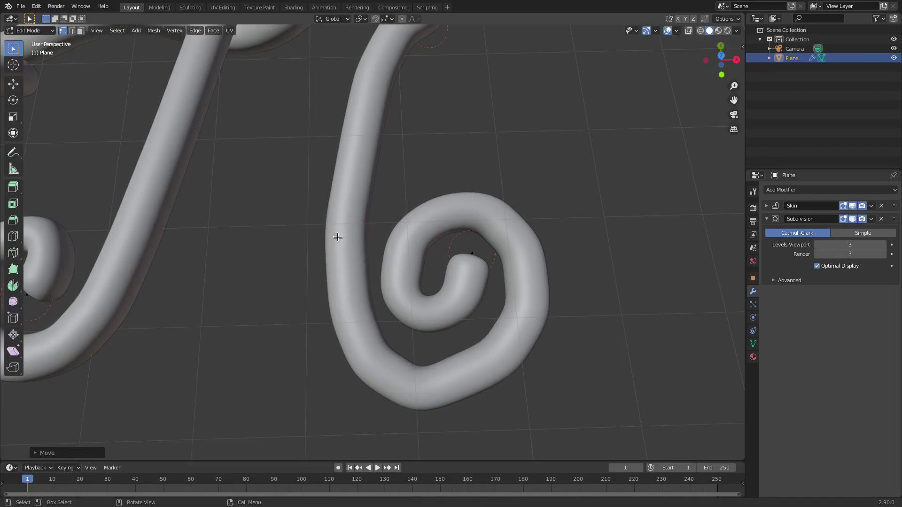
key(g)
click(343, 238)
- Raise the vertex at the lowest point of the i's loop and shift its neighbour slightly inward to round the base
scroll(493, 364, down, 7)
scroll(493, 364, up, 6)
click(421, 372)
key(g)
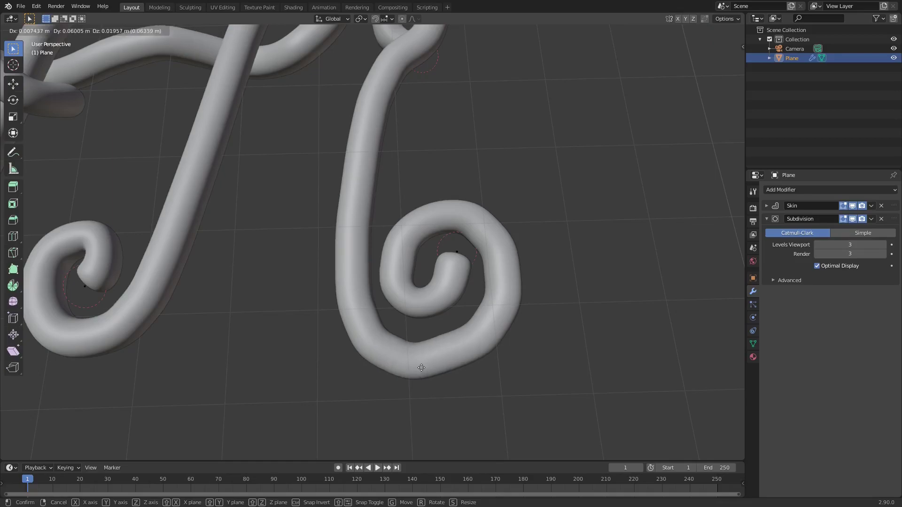
click(422, 361)
key(g)
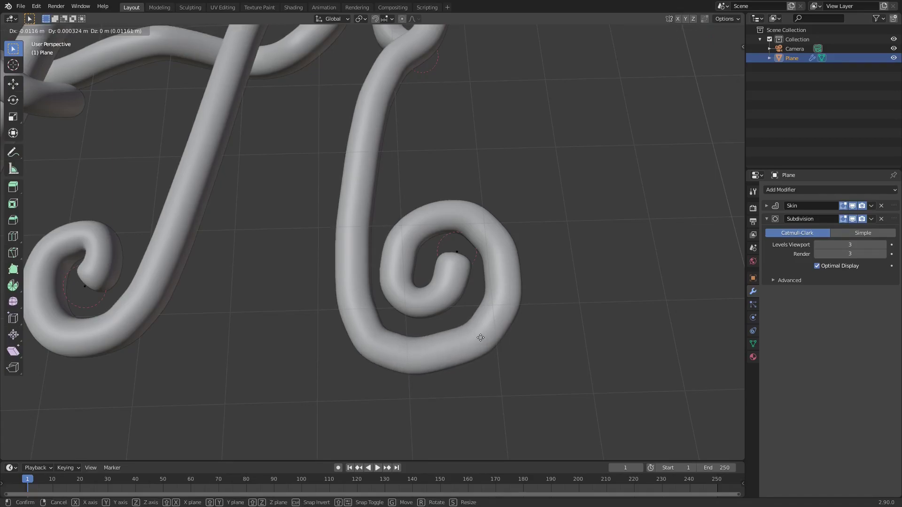
click(476, 338)
- Nudge the vertices on the spiral's outer positive-X side slightly inward, then return to Object Mode
click(504, 294)
key(g)
click(501, 296)
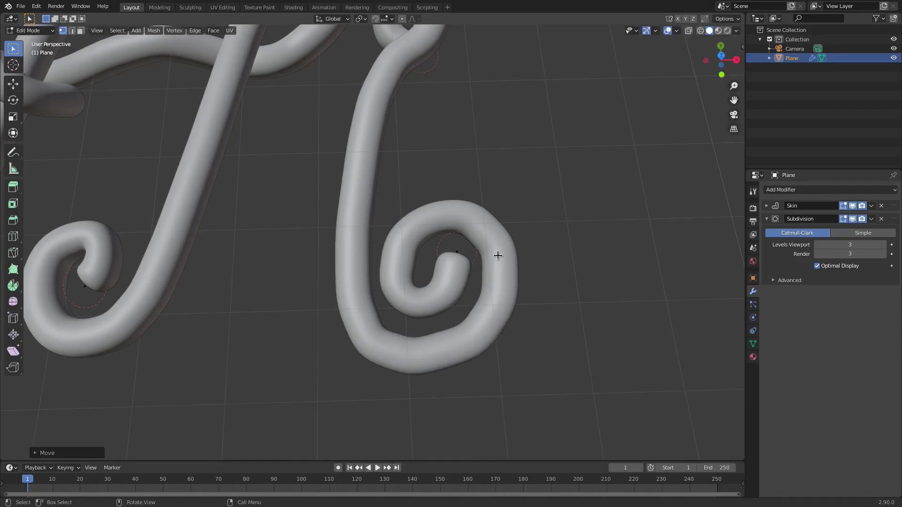
click(499, 255)
key(g)
click(497, 250)
scroll(497, 270, down, 5)
key(Tab)
scroll(465, 287, up, 2)
scroll(468, 329, down, 4)
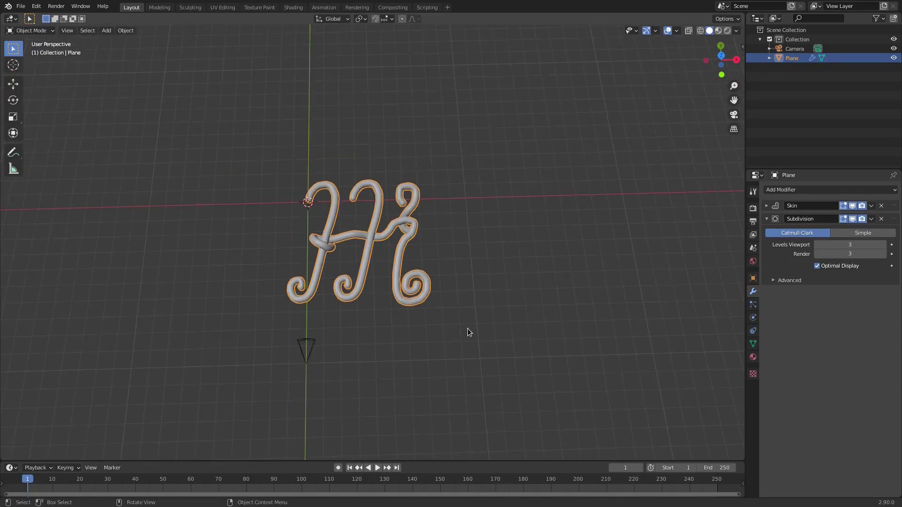
- Rotate the whole lettering freely with trackball rotation so it stands facing the camera
scroll(374, 305, up, 4)
middle_drag(394, 209, 496, 277)
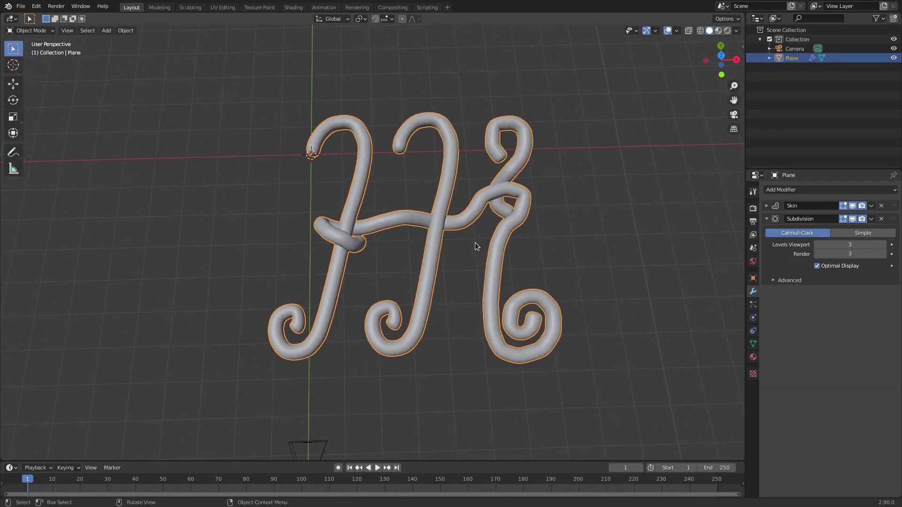
key(r)
key(r)
click(492, 324)
middle_drag(470, 307, 452, 236)
- In camera view, scale the lettering down and move it until the whole word fits inside the frame
key(KP_0)
key(s)
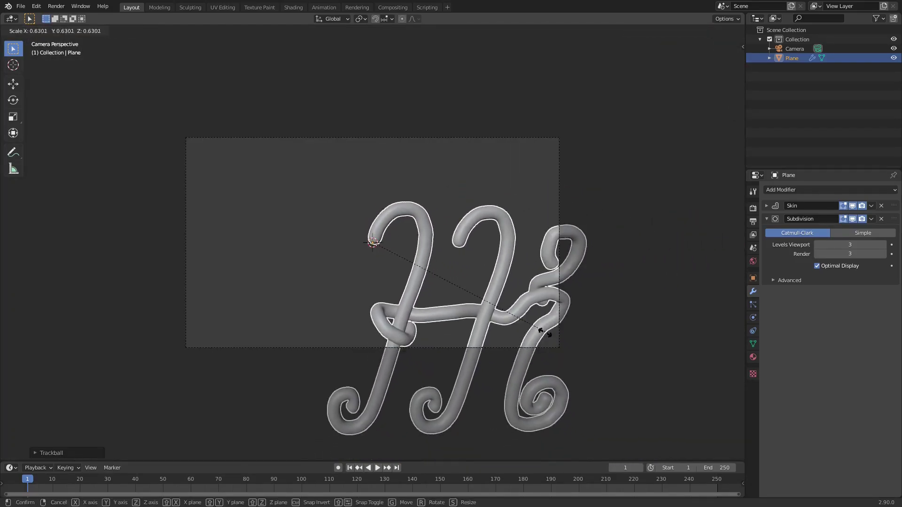
click(485, 270)
key(g)
click(401, 218)
key(s)
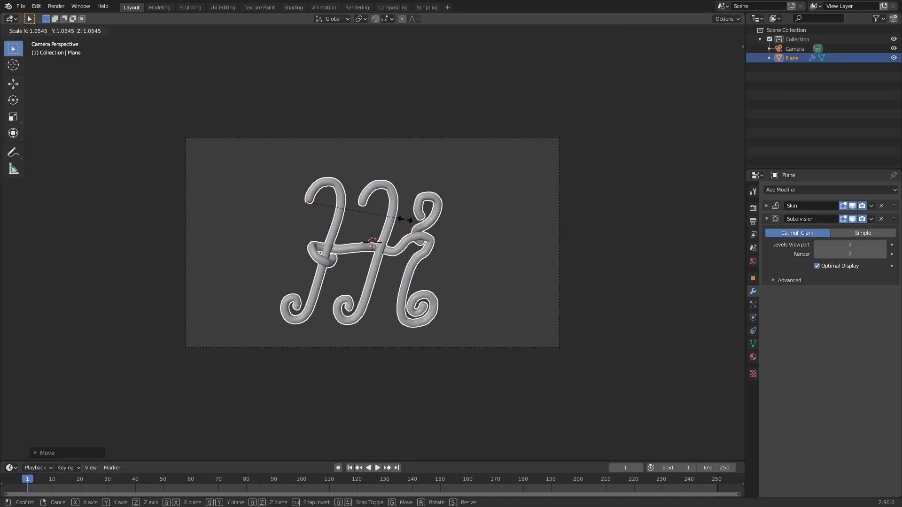
click(421, 215)
- Fine-tune the lettering's position and size so it sits near the middle of the camera frame
key(g)
click(417, 202)
key(g)
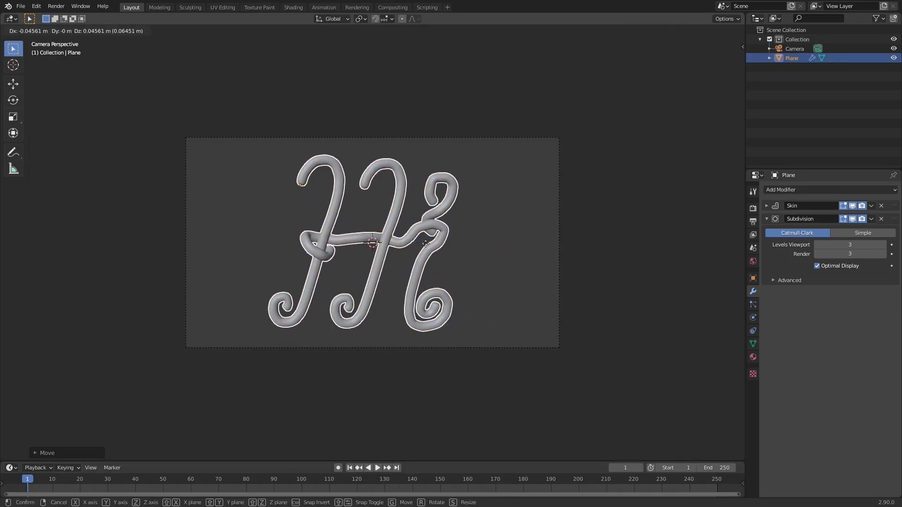
click(416, 238)
key(g)
click(471, 257)
key(s)
click(465, 257)
key(g)
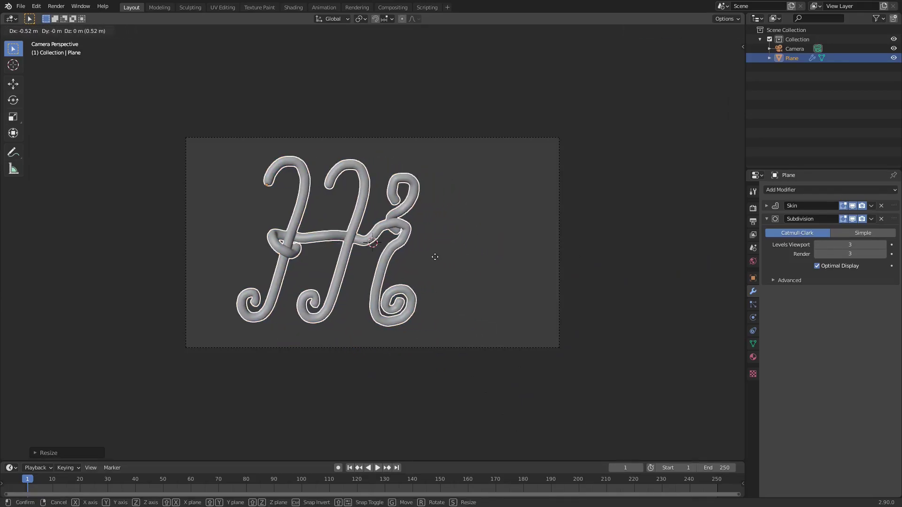
click(472, 254)
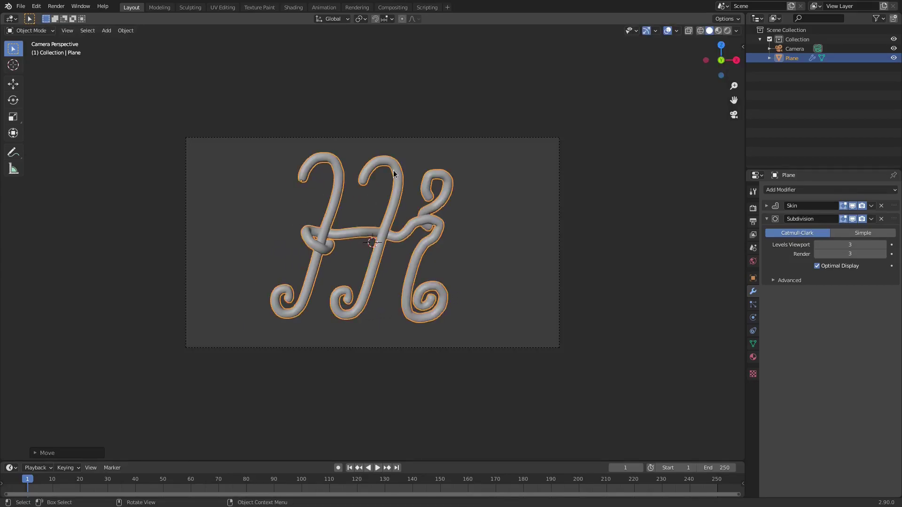
- In Edit Mode, extrude the loose end of the i's upper curl toward the stem and return to Object Mode
scroll(409, 293, up, 3)
key(Tab)
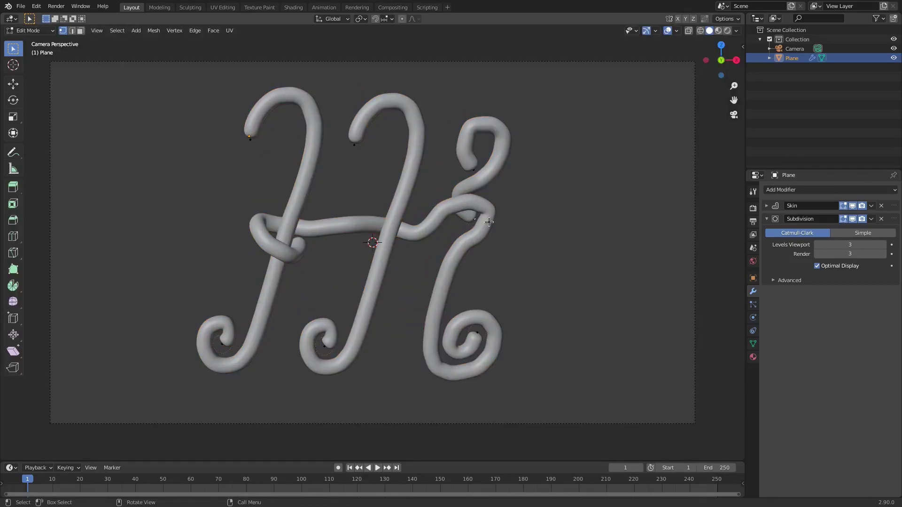
key(e)
click(511, 221)
key(Tab)
scroll(505, 346, down, 1)
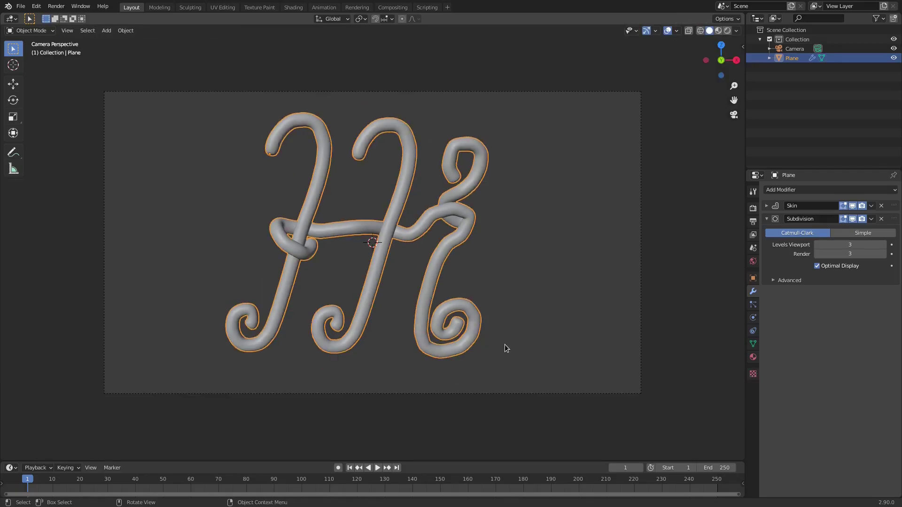
- Tilt the lettering slightly with trackball rotation and nudge it within the camera frame
click(753, 357)
key(g)
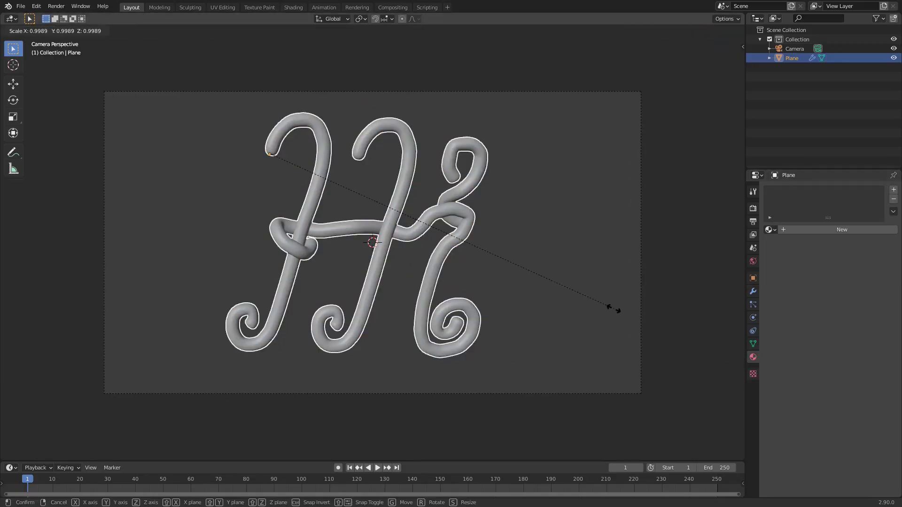
click(614, 308)
key(r)
key(r)
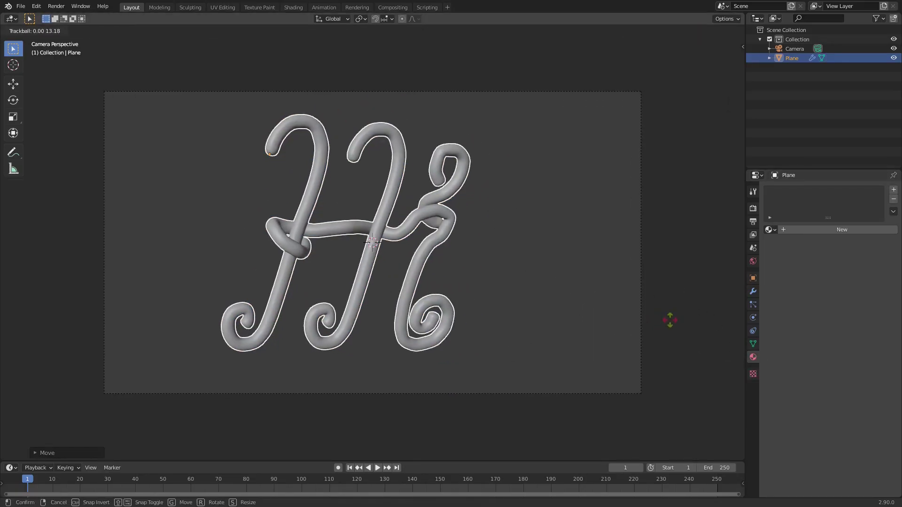
click(654, 318)
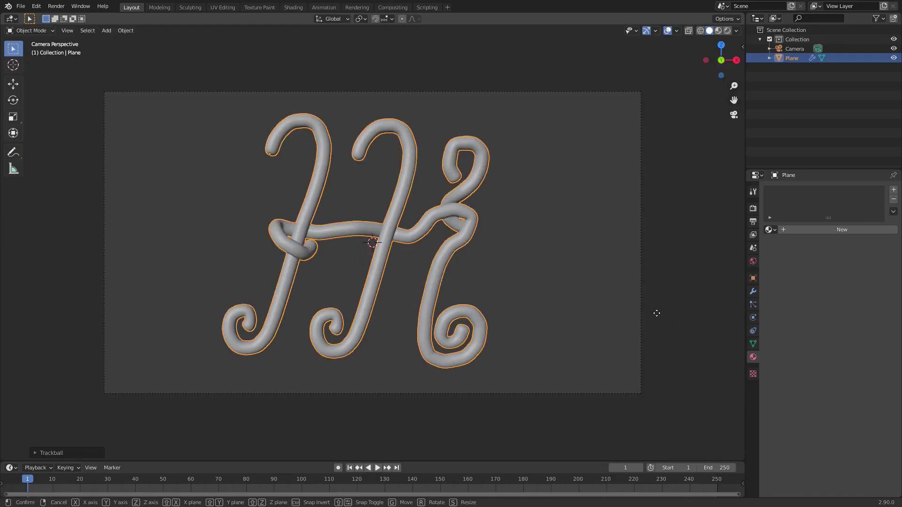
key(ctrl+z)
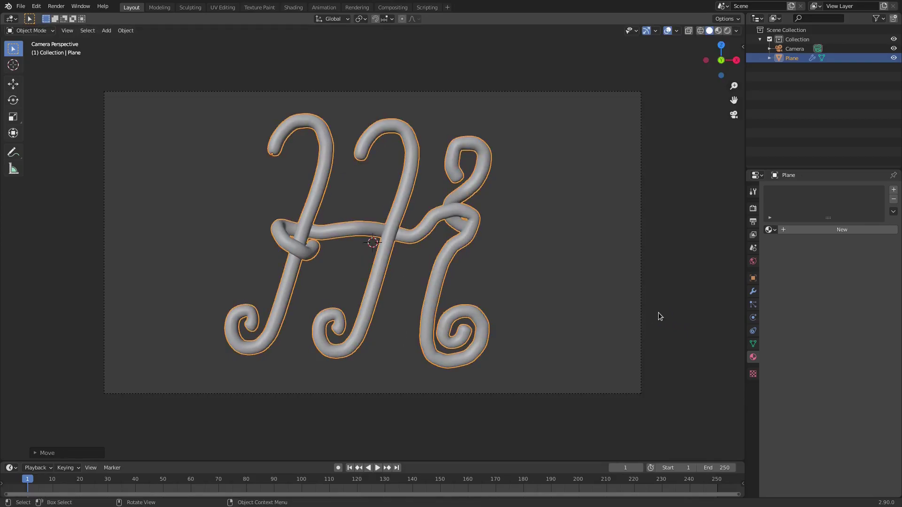
- Assign the existing Material to the lettering and split the viewport, turning the new area into a Shader Editor
click(770, 230)
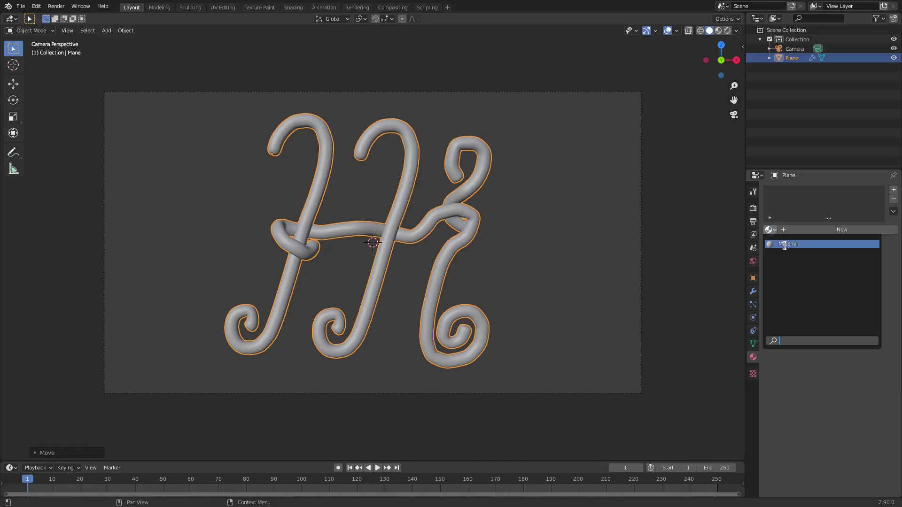
click(784, 244)
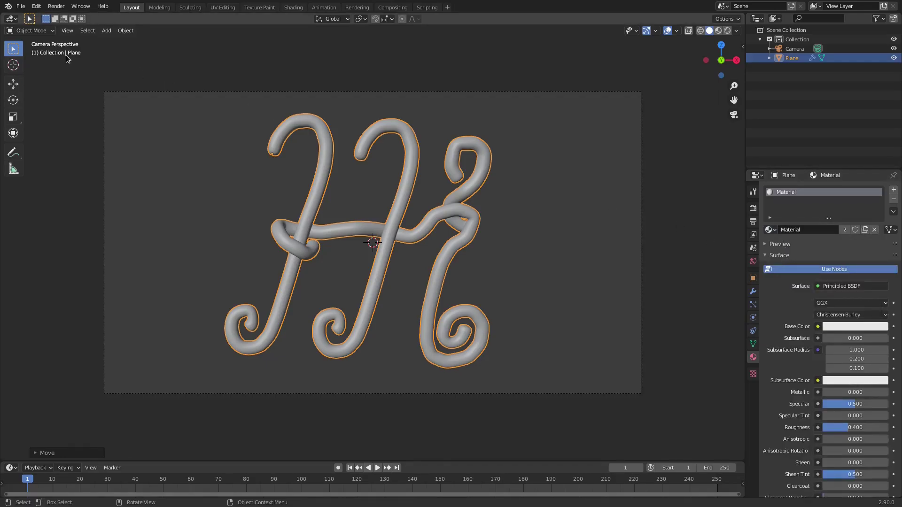
drag(31, 17, 371, 78)
click(31, 31)
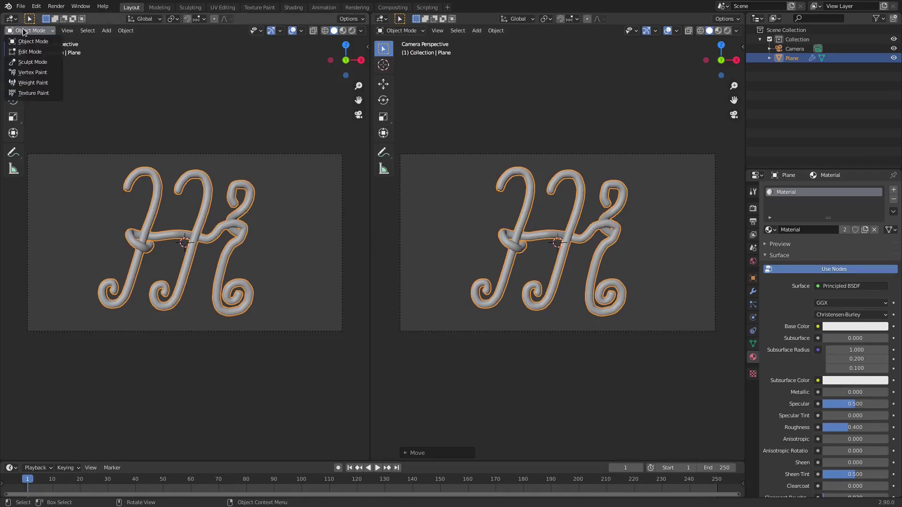
click(9, 20)
click(33, 106)
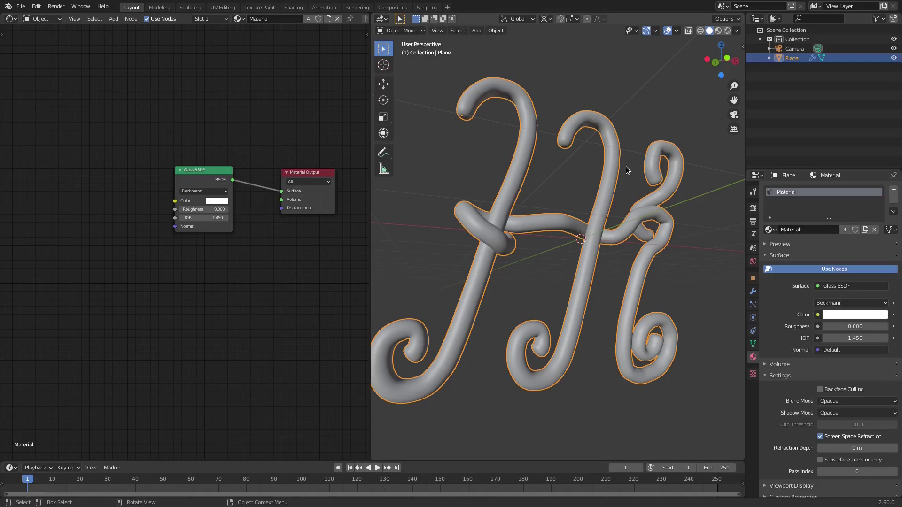
- Apply the lettering's Skin modifier and Subdivision modifier to turn the tubes into real geometry
click(753, 292)
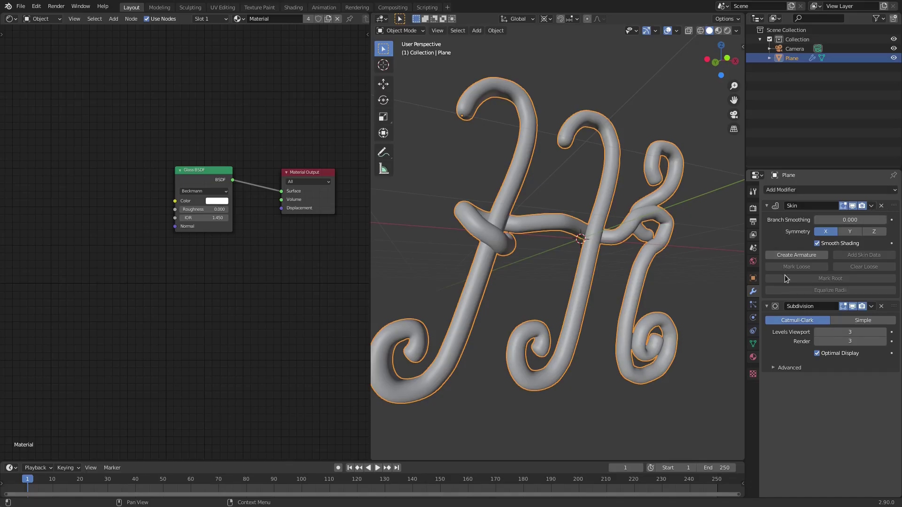
click(872, 205)
click(873, 205)
click(873, 206)
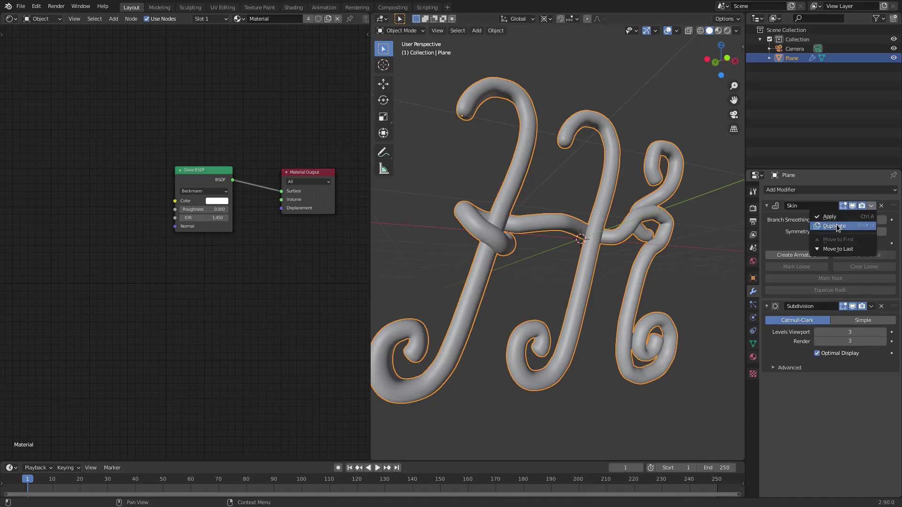
click(832, 217)
click(871, 206)
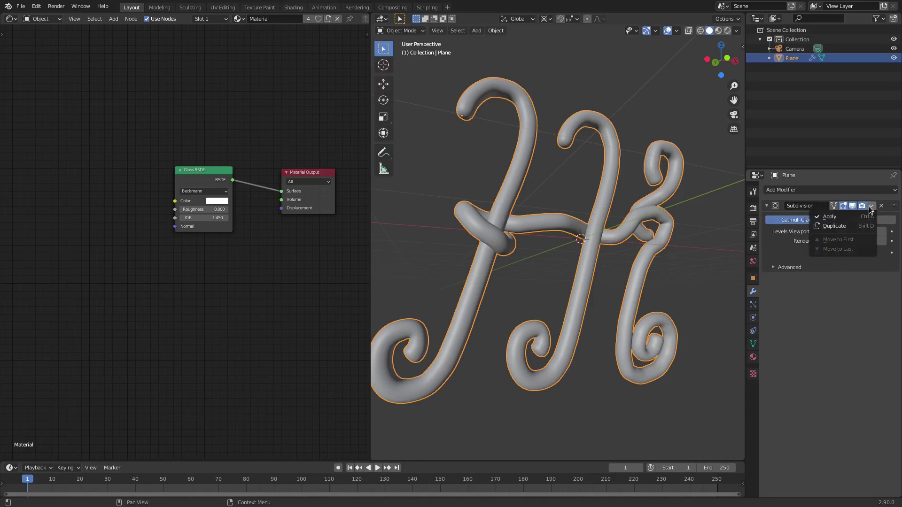
click(836, 216)
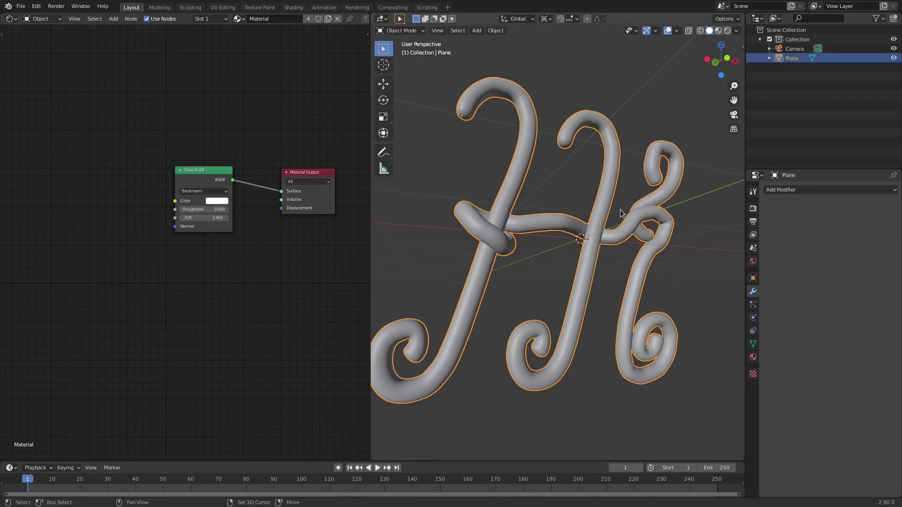
- Add a Solidify modifier to the lettering and set its thickness to 0.5 m
shift+middle_drag(620, 214, 578, 255)
click(773, 190)
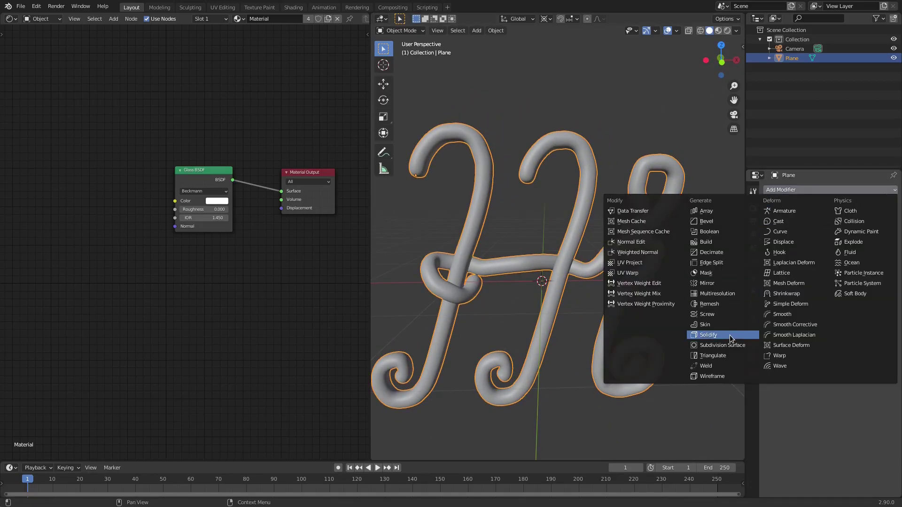
click(709, 335)
middle_drag(535, 255, 565, 225)
shift+middle_drag(564, 212, 641, 267)
scroll(561, 300, up, 3)
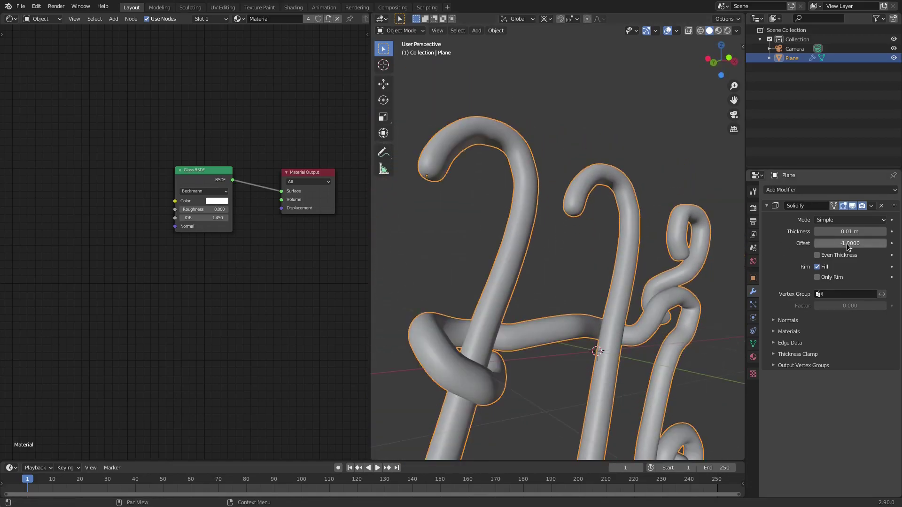
mouse_move(851, 232)
mouse_down()
mouse_move(888, 231)
mouse_move(855, 231)
mouse_up()
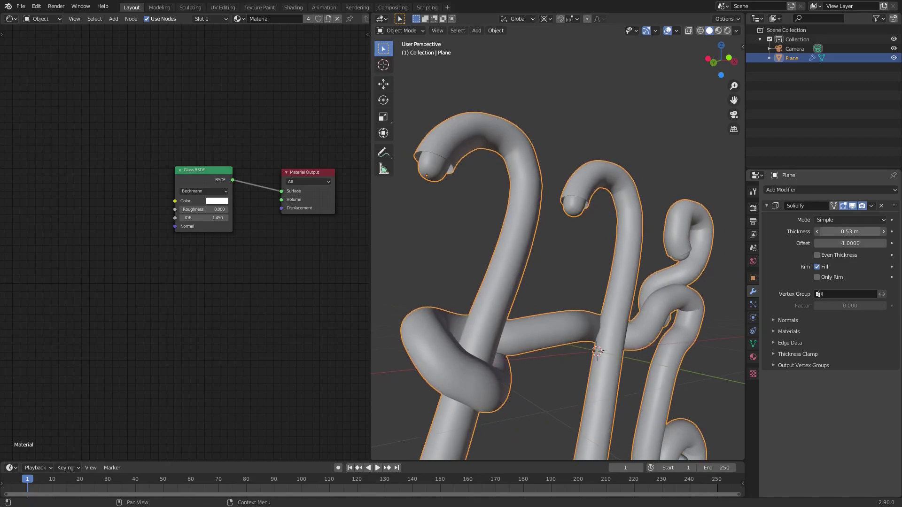
click(846, 231)
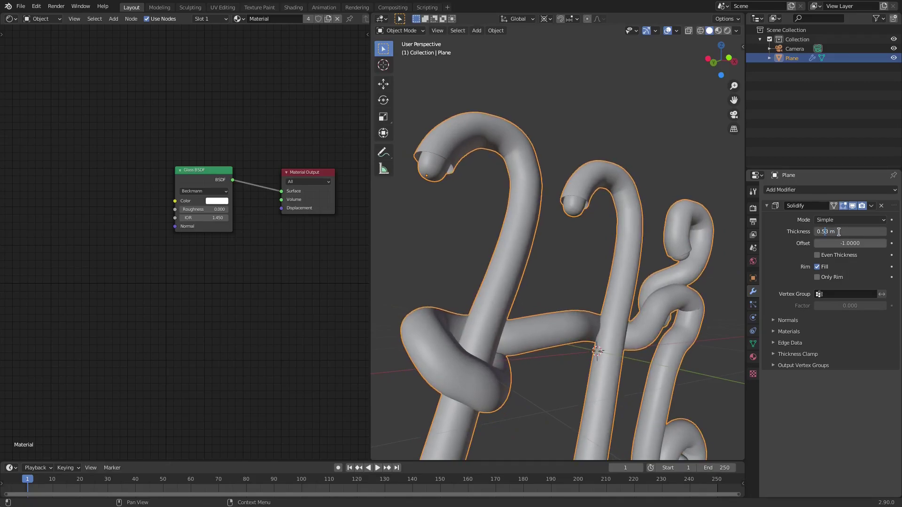
key(Return)
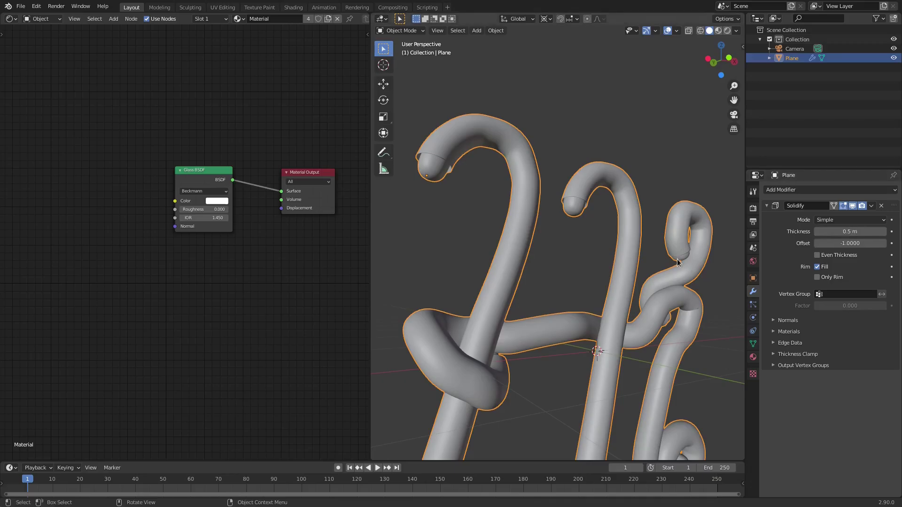
- Fine-tune the Solidify thickness to 0.52 m, checking the rounded tube ends up close
scroll(723, 235, up, 2)
drag(817, 234, 822, 234)
scroll(582, 202, up, 4)
middle_drag(577, 202, 507, 191)
middle_drag(561, 224, 552, 210)
scroll(549, 229, down, 6)
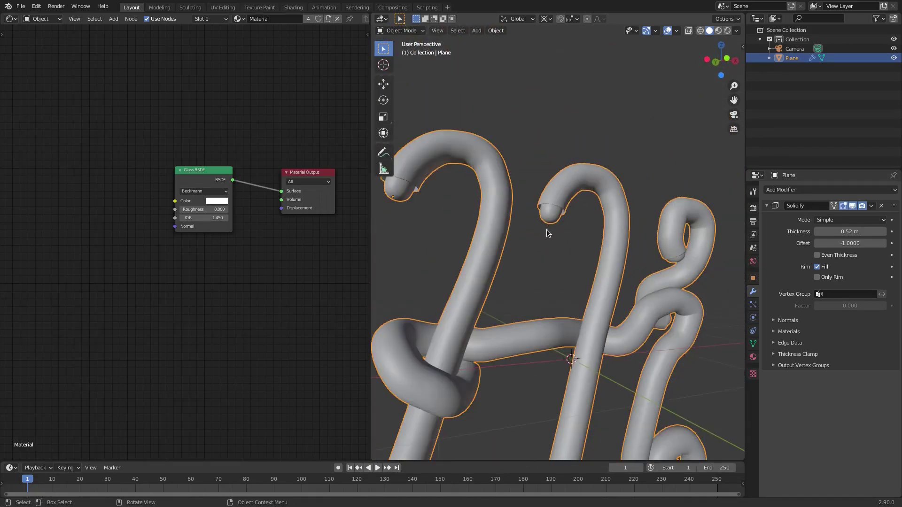
- Set the Solidify offset to -0.3333
scroll(557, 245, up, 2)
middle_drag(559, 244, 599, 230)
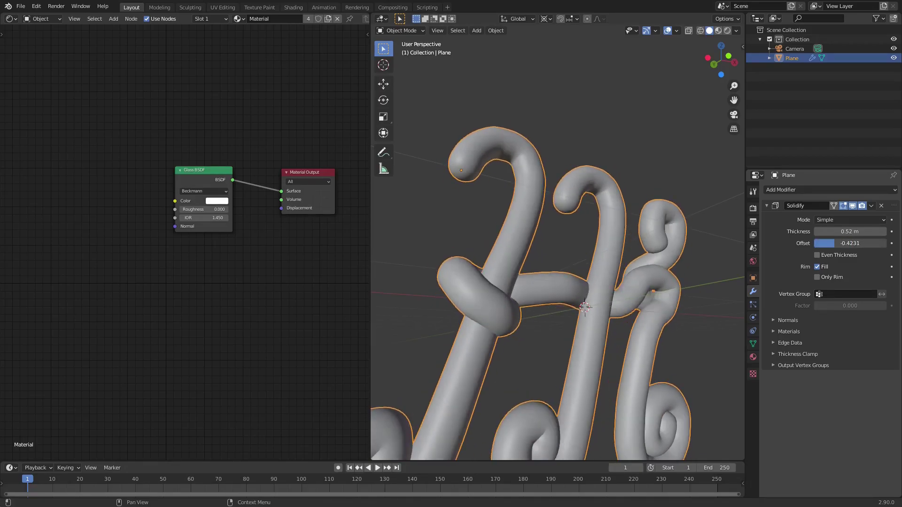
drag(816, 243, 838, 243)
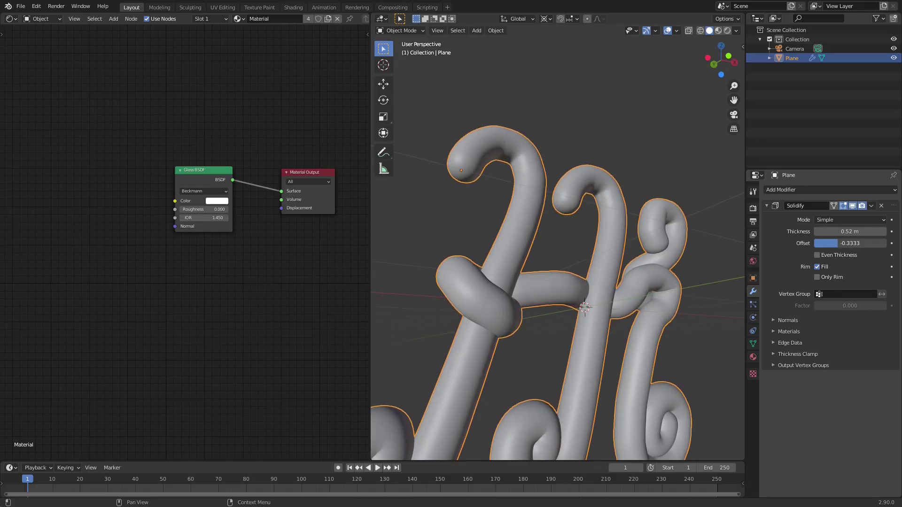
- Examine the thickened lettering from several angles and distances, including the knot and the spiral ends
scroll(582, 301, down, 4)
middle_drag(582, 301, 528, 295)
scroll(528, 295, up, 4)
scroll(554, 310, down, 2)
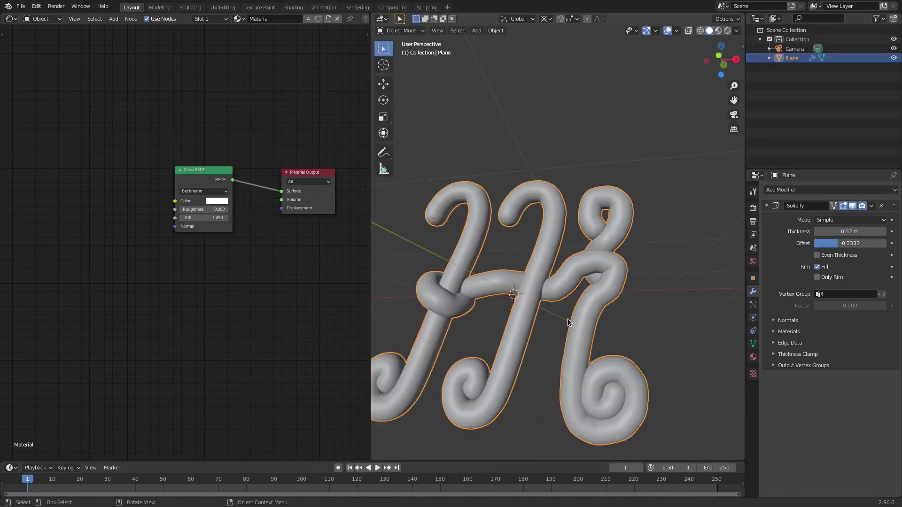
scroll(569, 322, down, 4)
middle_drag(569, 323, 634, 325)
scroll(667, 315, up, 4)
shift+middle_drag(638, 382, 610, 306)
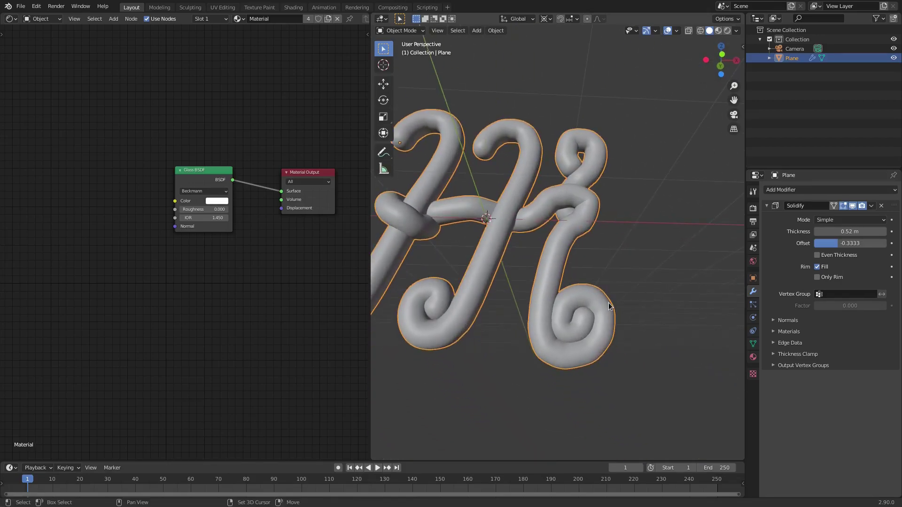
scroll(554, 254, down, 2)
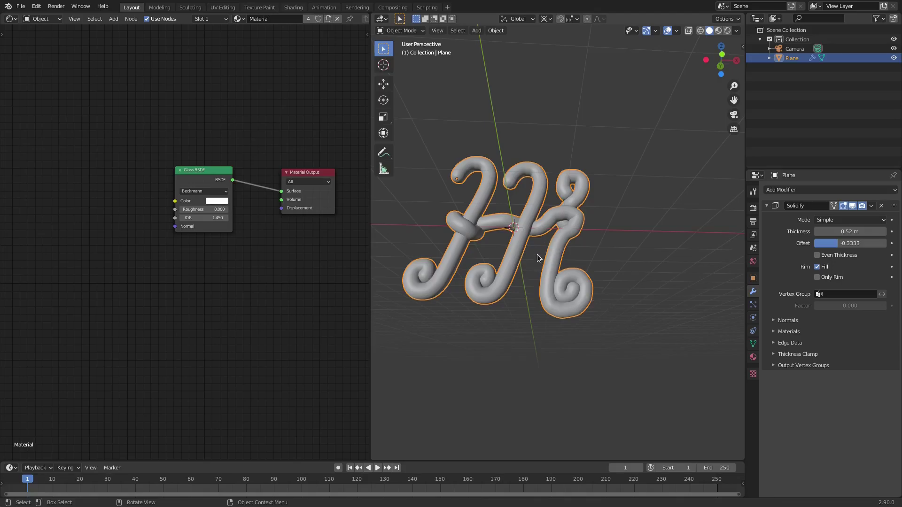
middle_drag(470, 311, 478, 341)
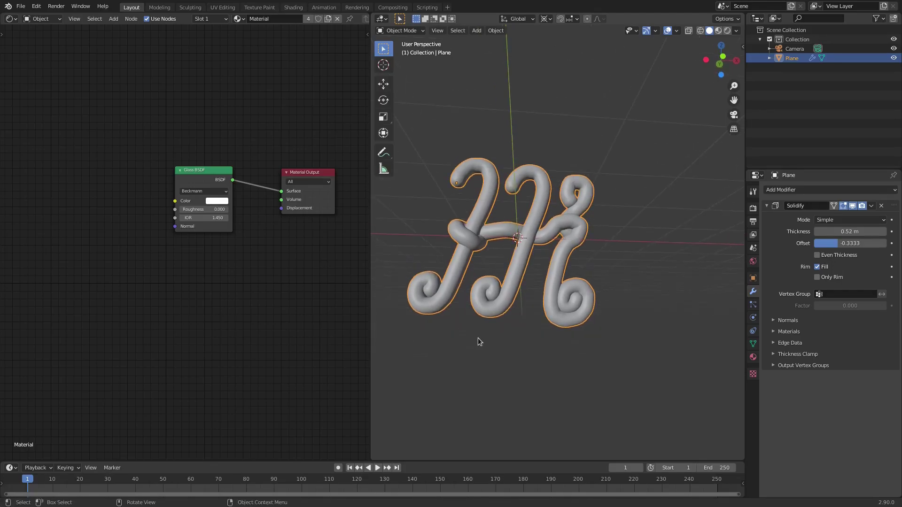
- Set the Solidify offset to -0.5 and apply the modifier to the lettering
drag(878, 241, 815, 243)
scroll(540, 338, up, 5)
scroll(553, 304, up, 7)
scroll(474, 277, down, 6)
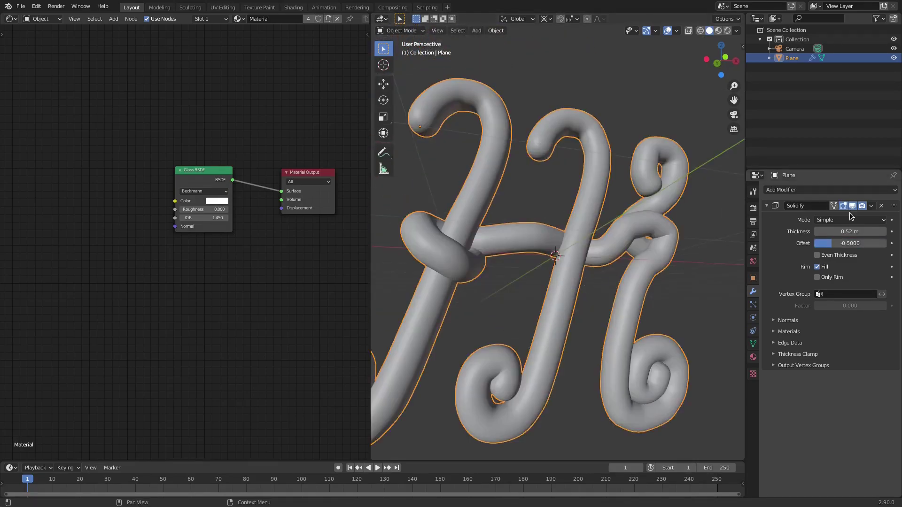
click(872, 206)
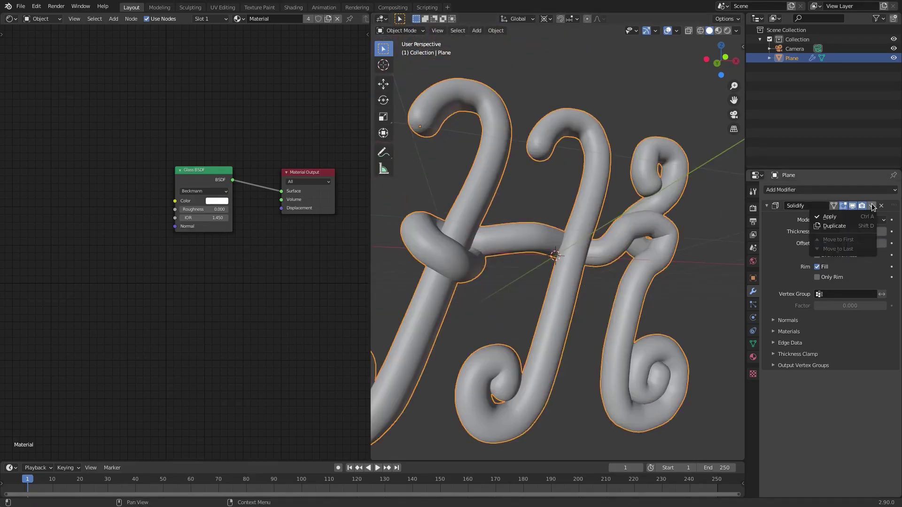
click(851, 216)
- Enter Edit Mode on the lettering and turn on X-ray in Solid shading to expose the inner tubes
scroll(549, 329, down, 4)
scroll(567, 271, up, 4)
key(Tab)
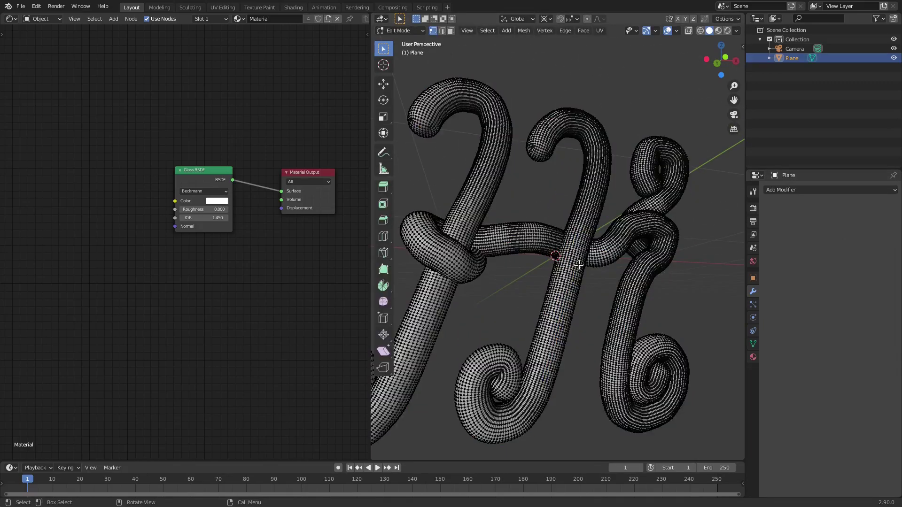
scroll(539, 216, up, 2)
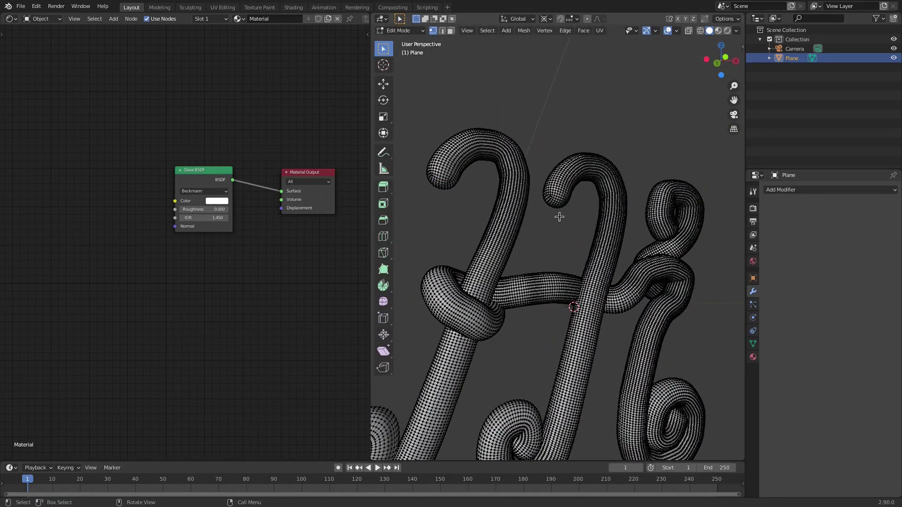
click(701, 31)
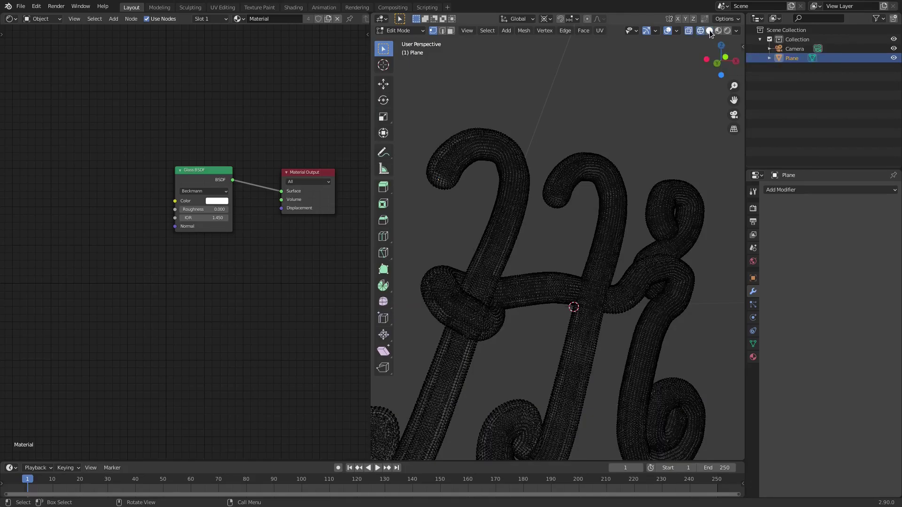
click(709, 30)
click(689, 31)
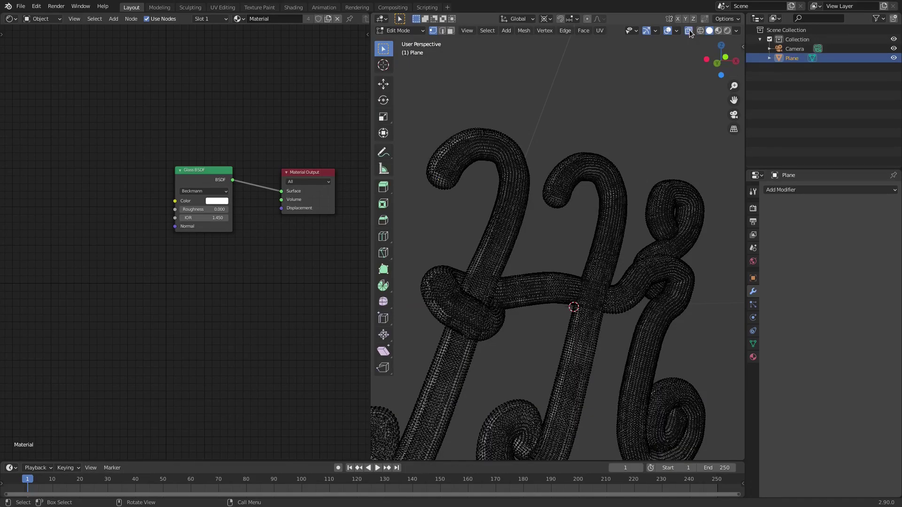
- Select the linked inner tubes of the H's two stems and of the i's upper curl
scroll(513, 216, up, 10)
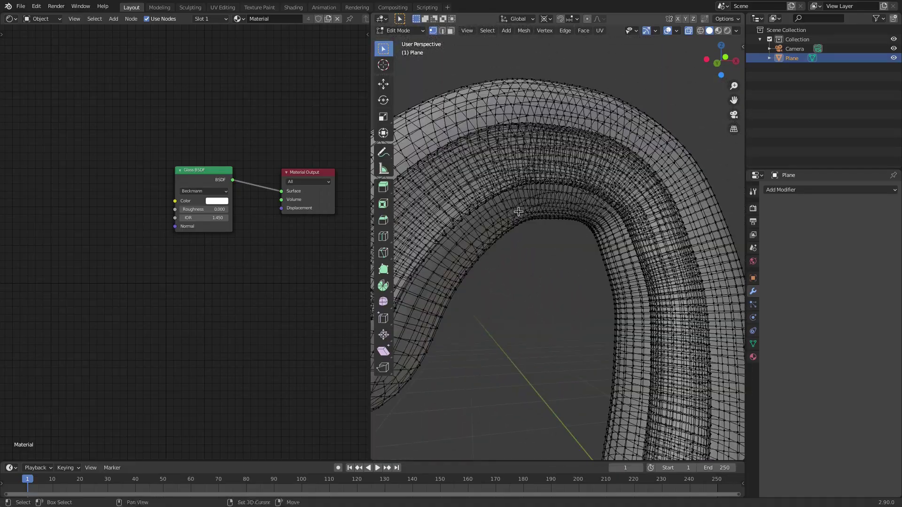
middle_drag(556, 254, 592, 191)
scroll(622, 318, down, 5)
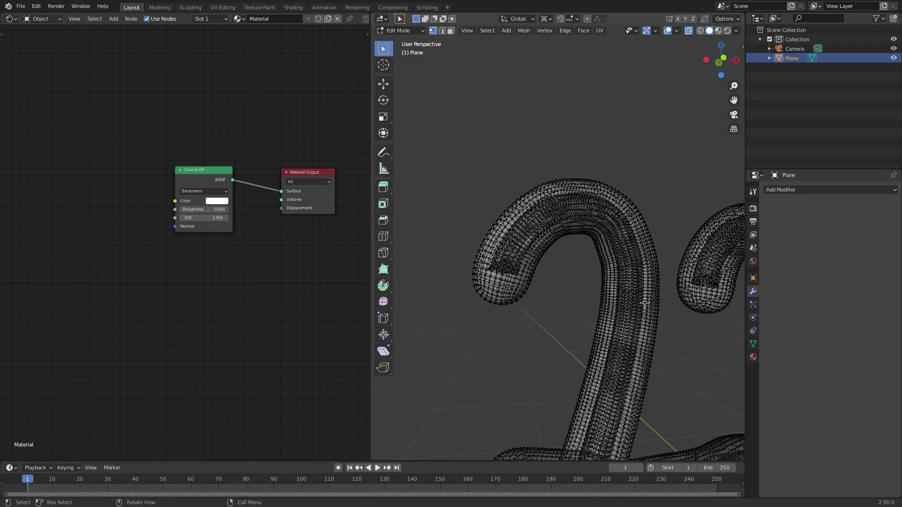
middle_drag(638, 255, 571, 241)
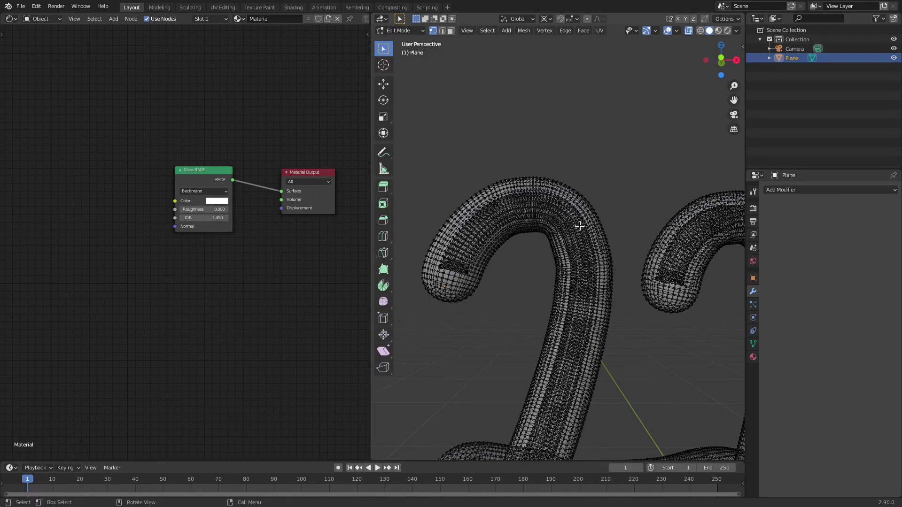
key(l)
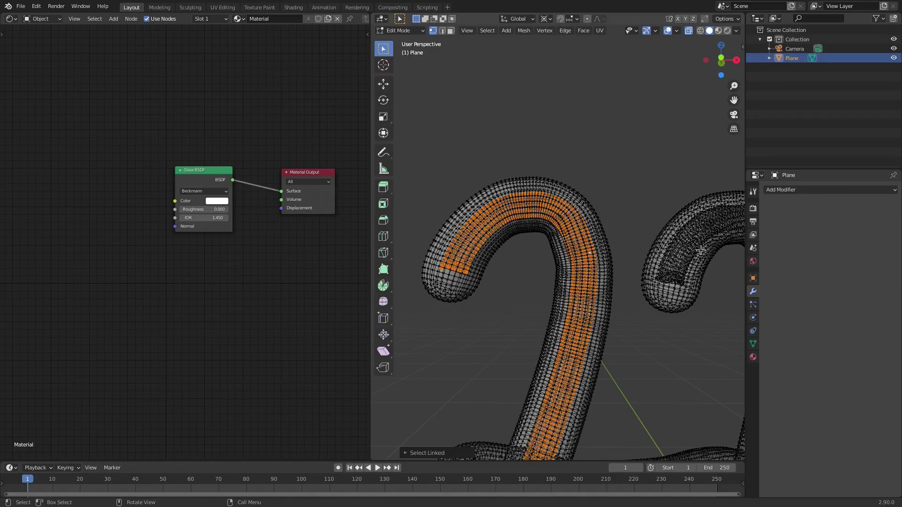
shift+middle_drag(701, 251, 532, 226)
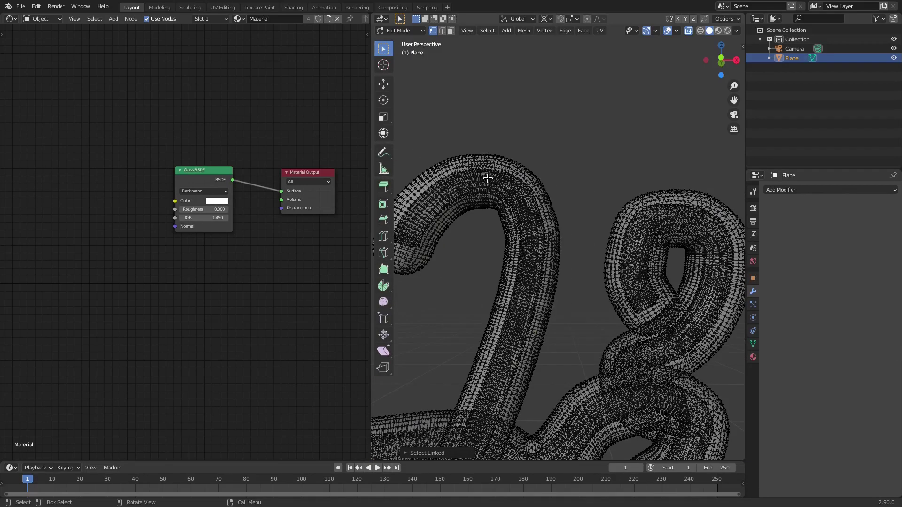
key(l)
key(l)
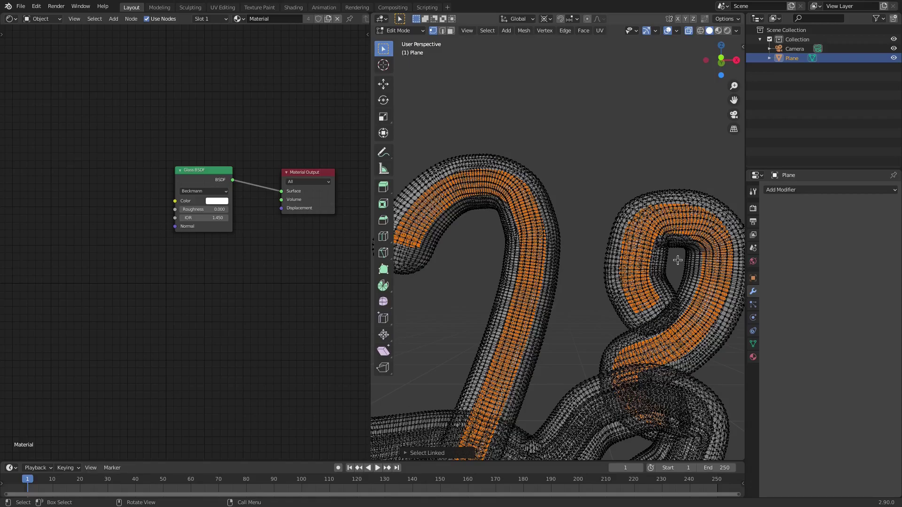
- Add the linked inner tube of the crossbar and the i's stem to the selection, leaving the outer shell out
shift+middle_drag(629, 370, 620, 173)
key(l)
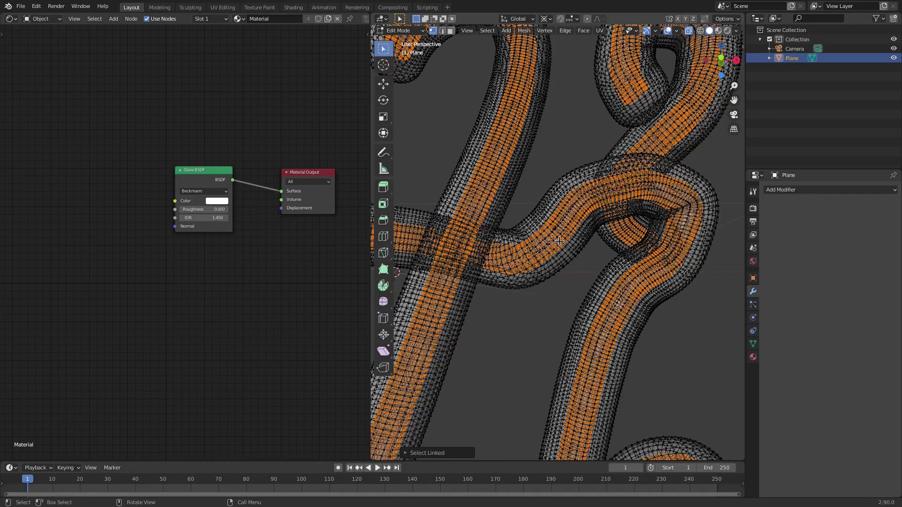
key(l)
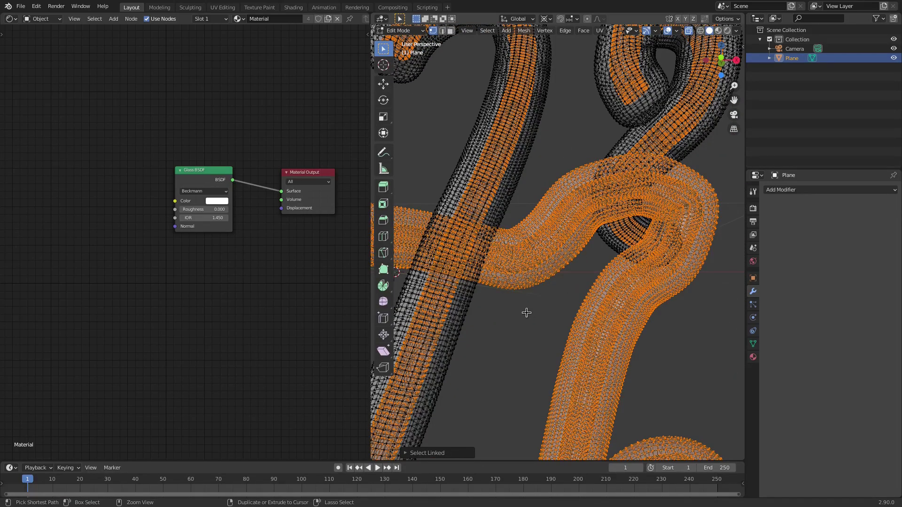
key(ctrl+z)
shift+middle_drag(499, 278, 700, 266)
scroll(626, 325, down, 5)
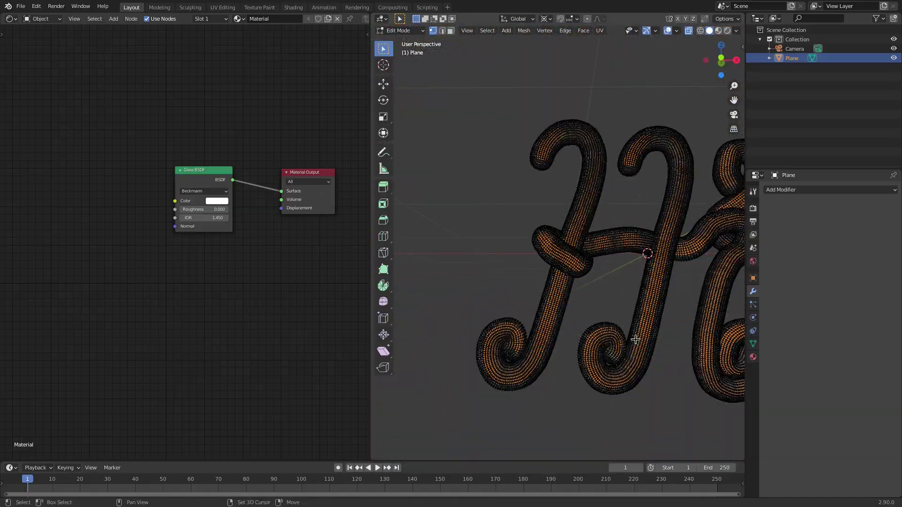
shift+middle_drag(635, 339, 539, 358)
scroll(653, 303, up, 4)
middle_drag(545, 276, 563, 277)
shift+middle_drag(563, 278, 592, 285)
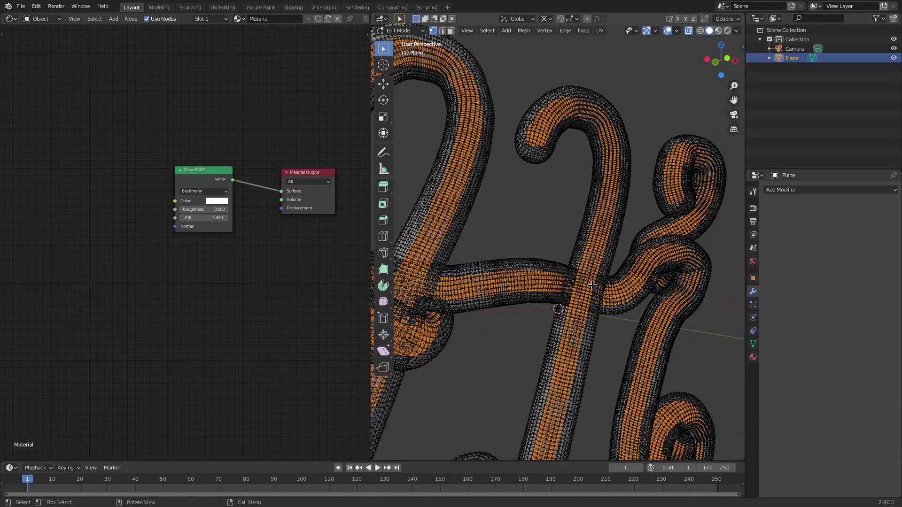
- Add a second material slot to the lettering with a new material that uses an Emission surface
click(754, 358)
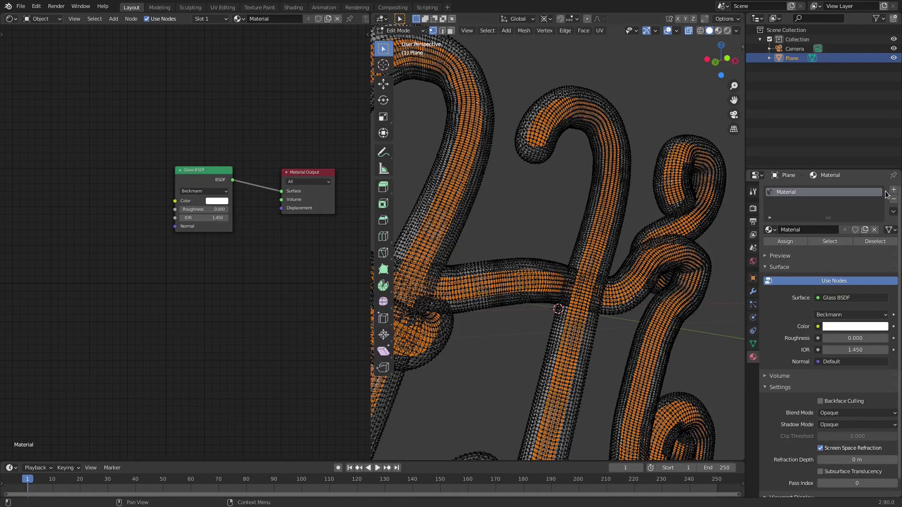
click(894, 191)
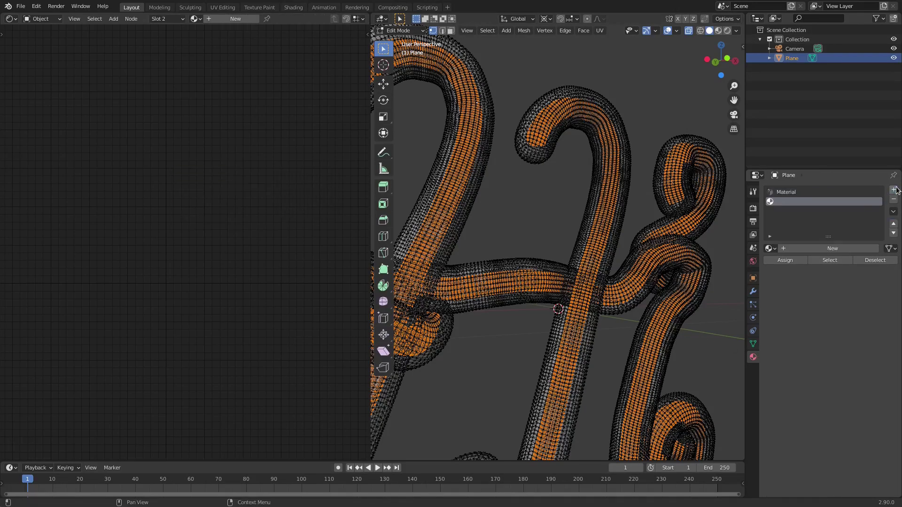
click(830, 249)
click(856, 317)
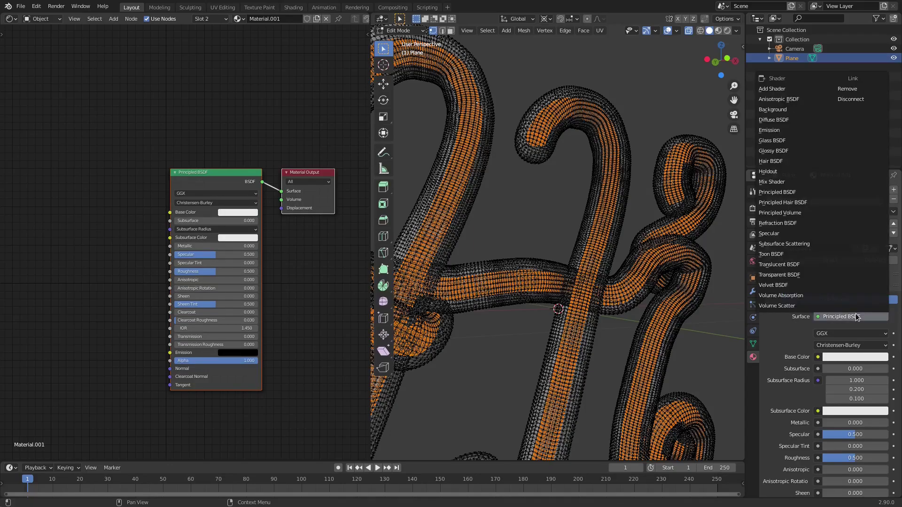
click(779, 130)
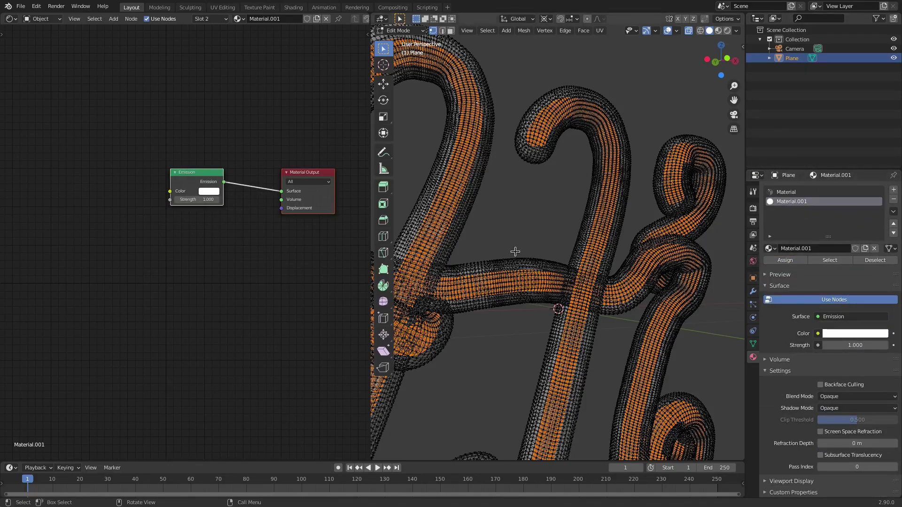
- Return the lettering to Object Mode, turn off X-ray and switch the viewport to Rendered shading
key(Tab)
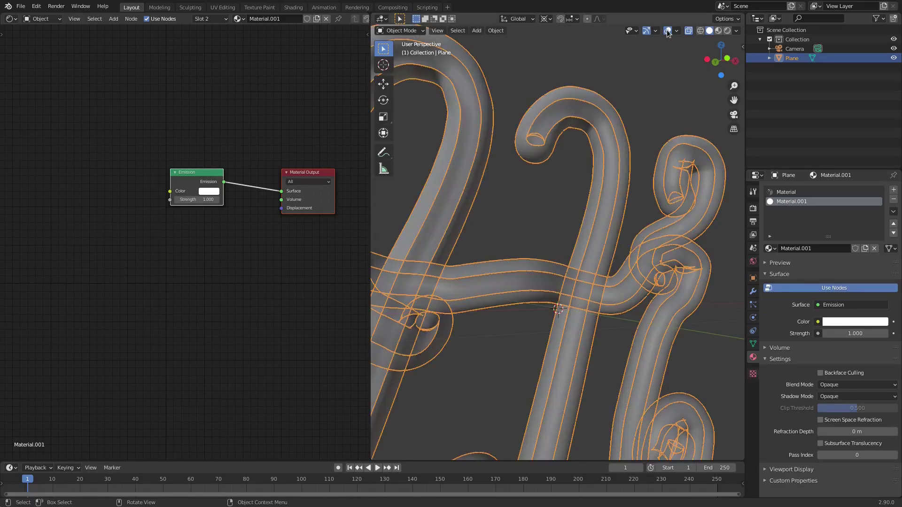
click(687, 32)
click(727, 31)
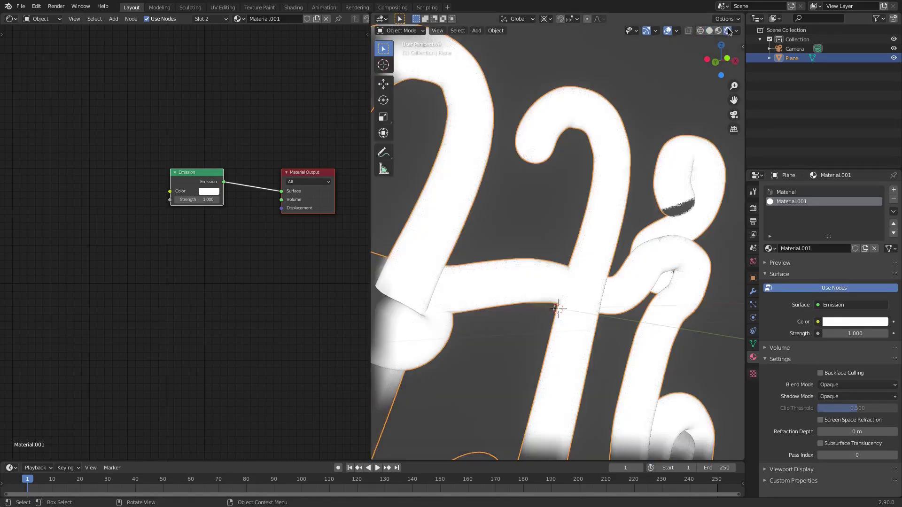
scroll(596, 278, down, 3)
middle_drag(596, 280, 557, 242)
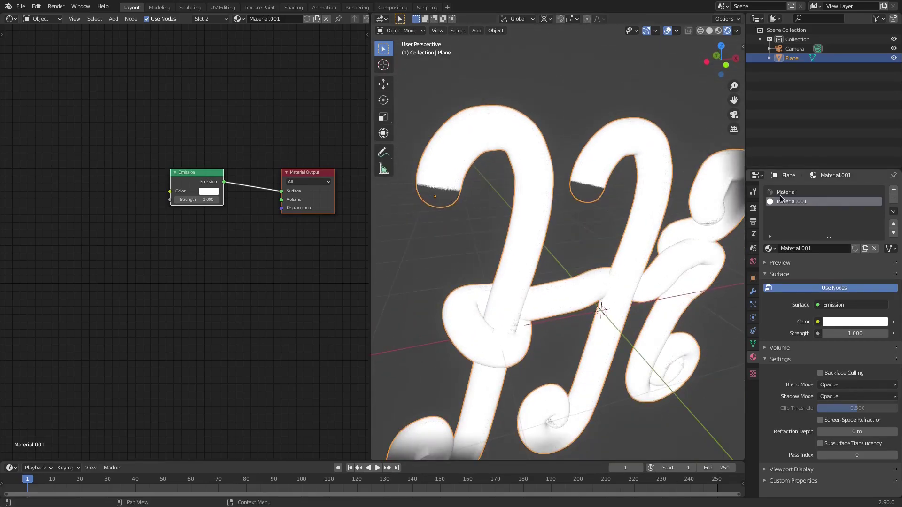
middle_drag(596, 270, 596, 259)
- Lower the glass material's IOR to 1.000
mouse_move(851, 358)
mouse_down()
mouse_move(876, 358)
mouse_move(848, 357)
mouse_up()
scroll(573, 345, down, 3)
middle_drag(573, 346, 564, 324)
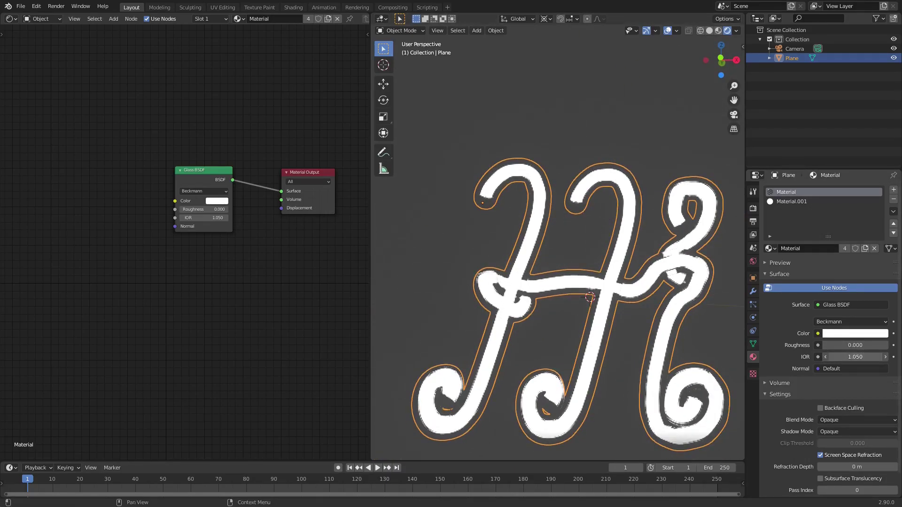
key(Return)
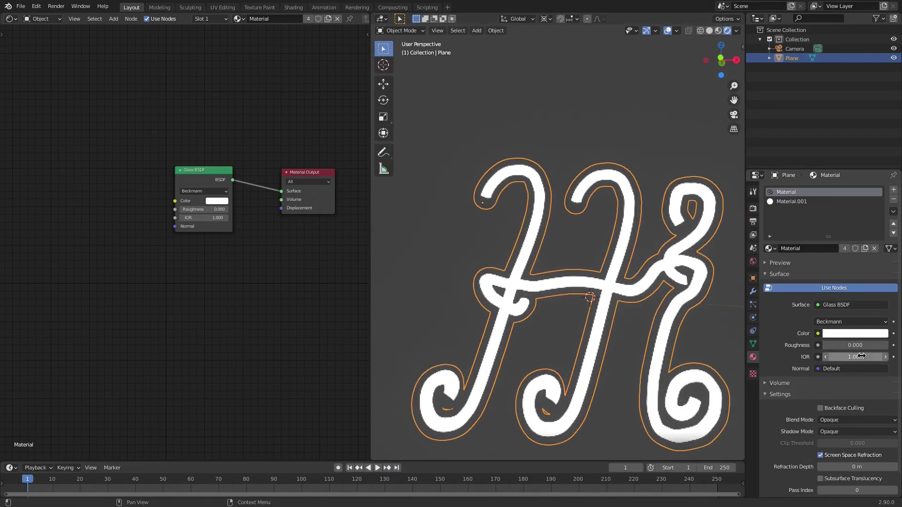
middle_drag(551, 272, 577, 278)
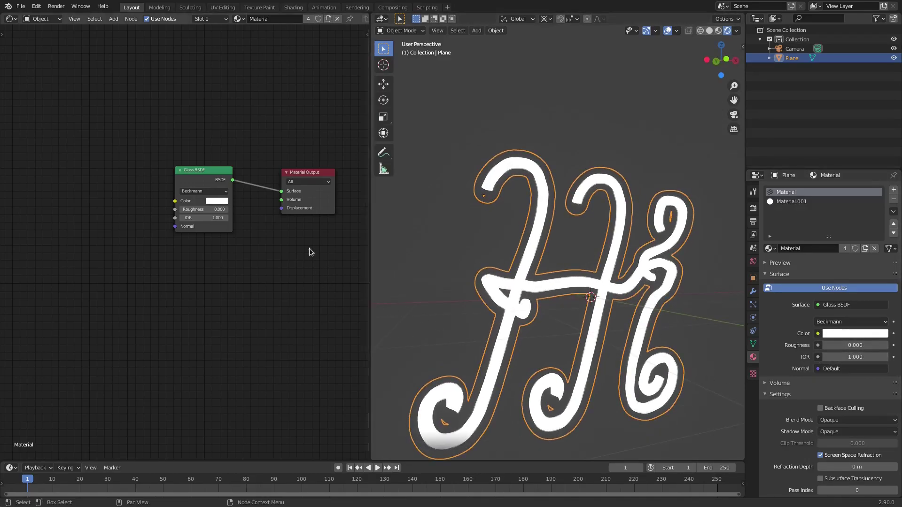
- Set the Emission strength of Material.001 to 5
click(801, 201)
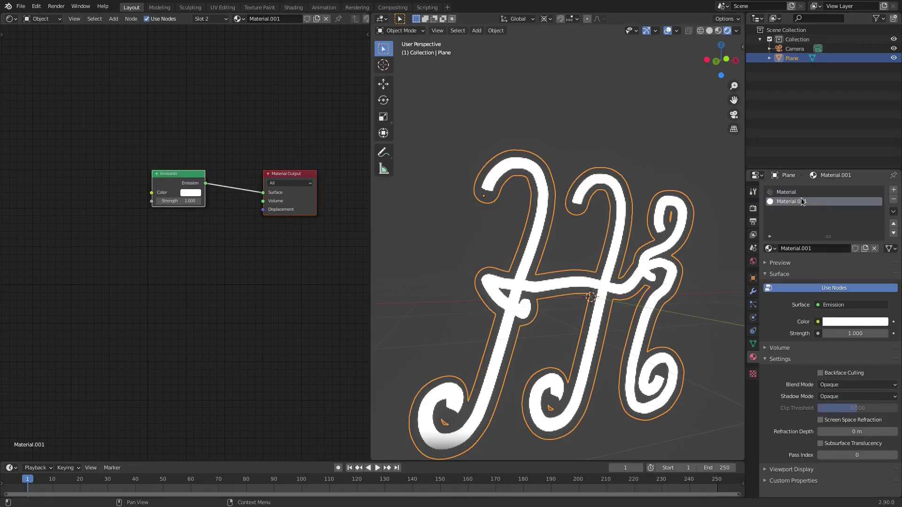
click(854, 334)
text(5)
key(Return)
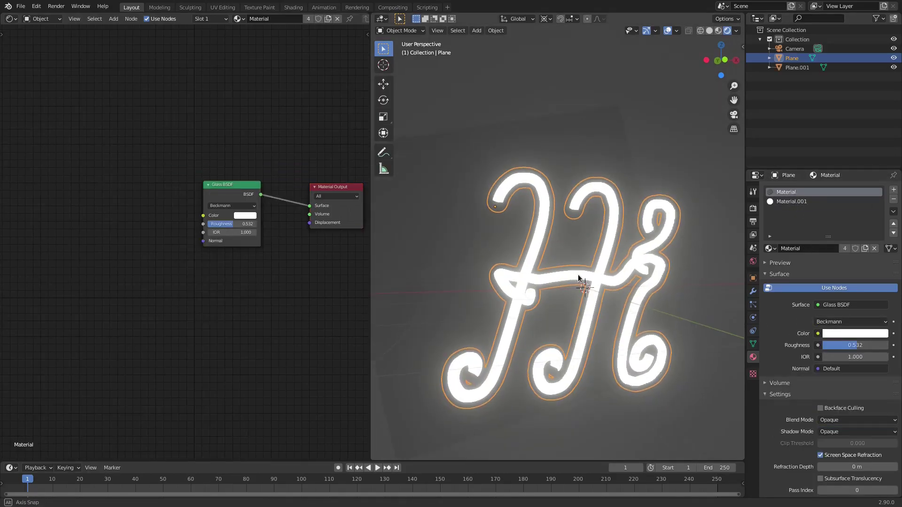
- Colour the Glass BSDF of the outer shell a saturated blue with a hue of about 0.605
click(253, 217)
click(271, 151)
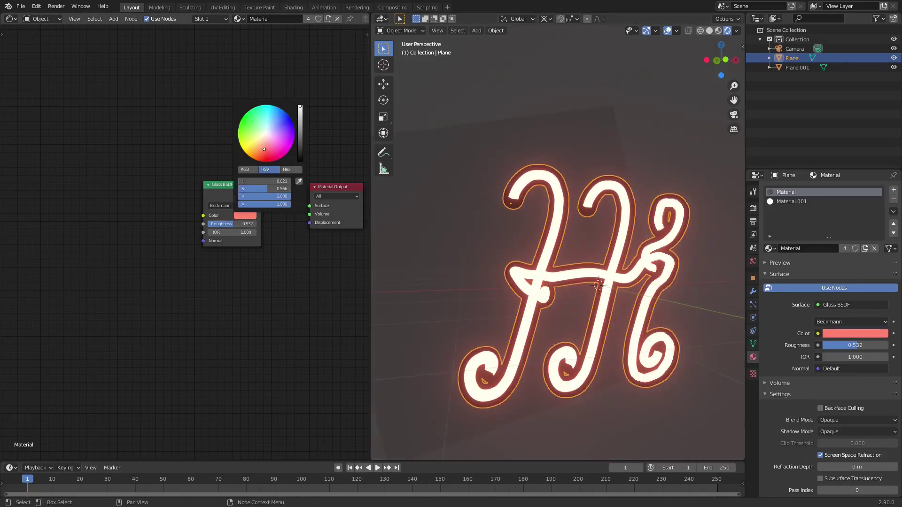
drag(270, 151, 283, 112)
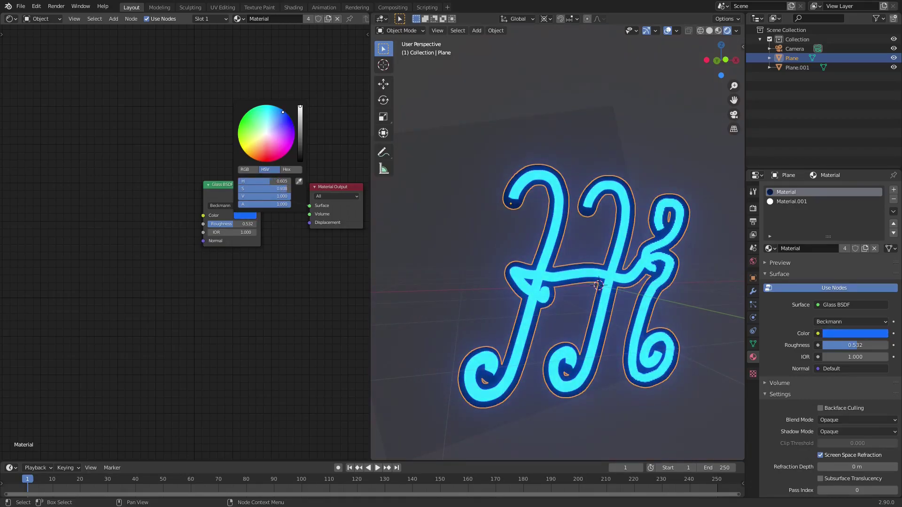
- Hide the viewport overlays and raise the lettering's glass IOR to 1.100
click(670, 31)
click(644, 245)
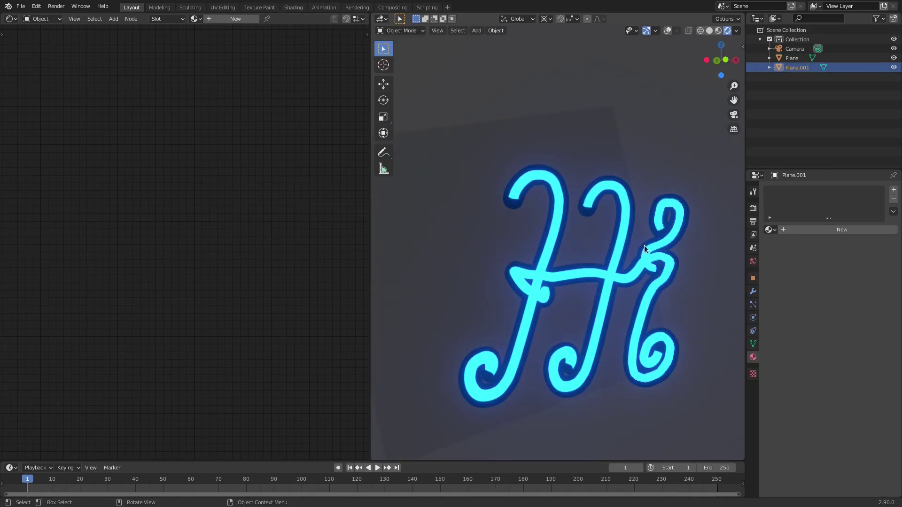
click(546, 267)
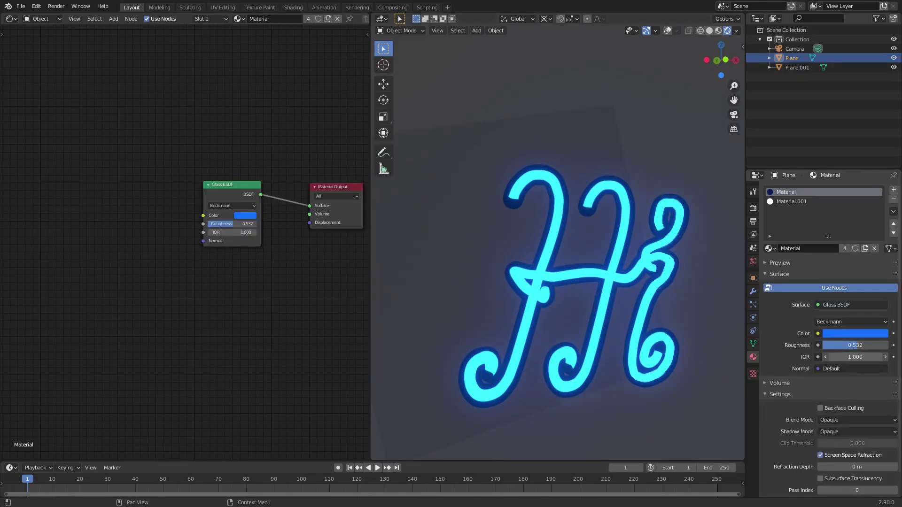
drag(855, 357, 853, 357)
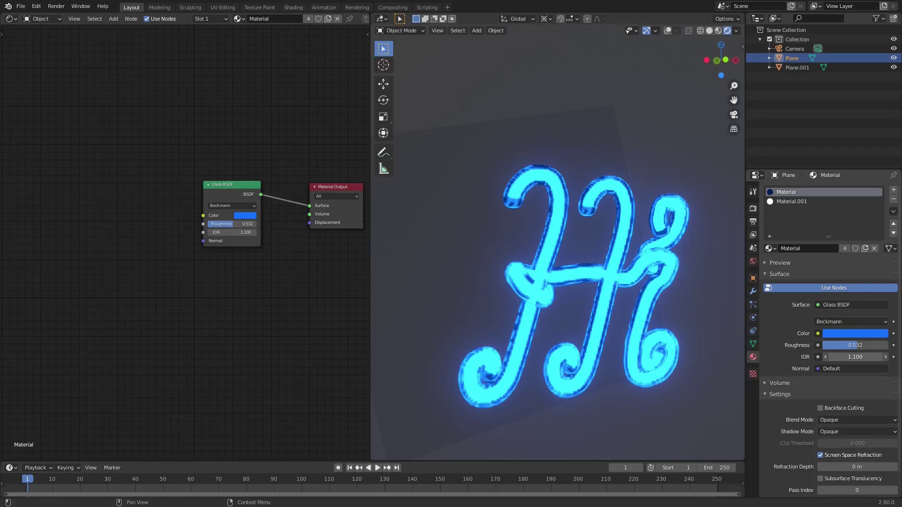
- Try an IOR of 1.2 on the glass material and set it back to 1.1
scroll(536, 343, down, 3)
scroll(712, 341, up, 4)
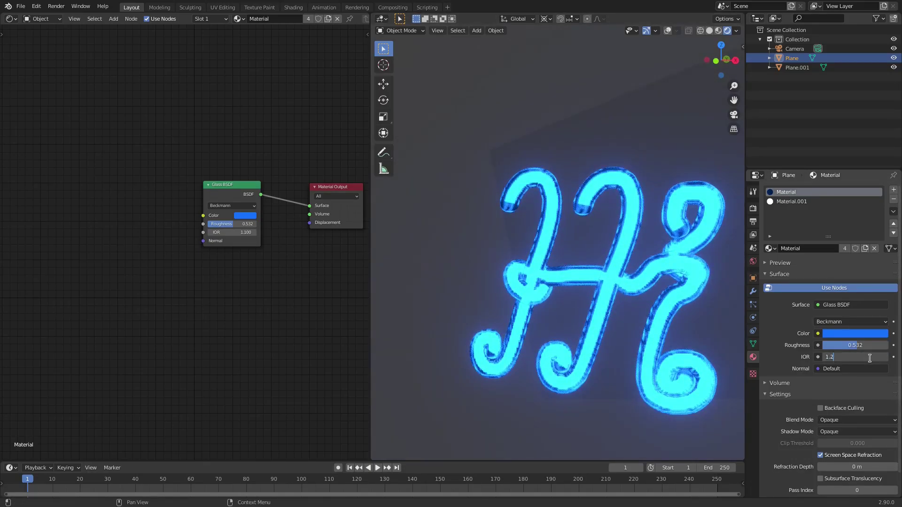
key(Return)
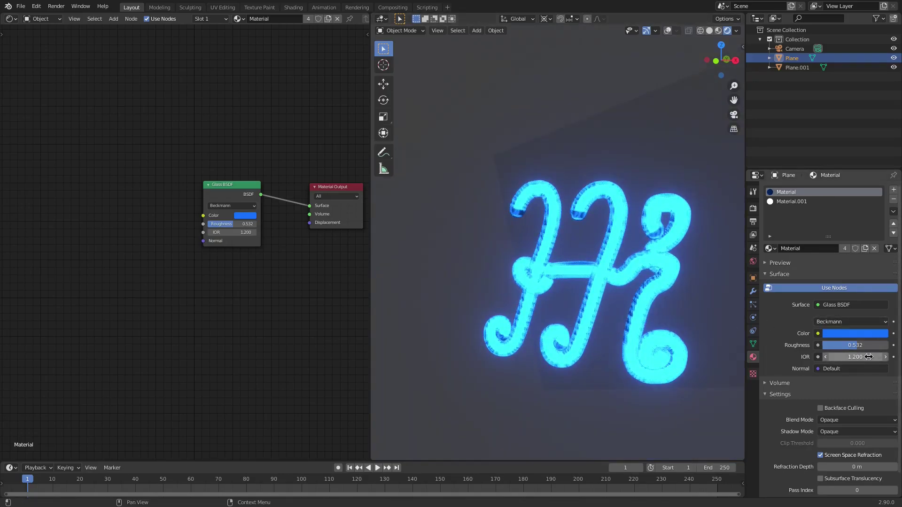
key(Return)
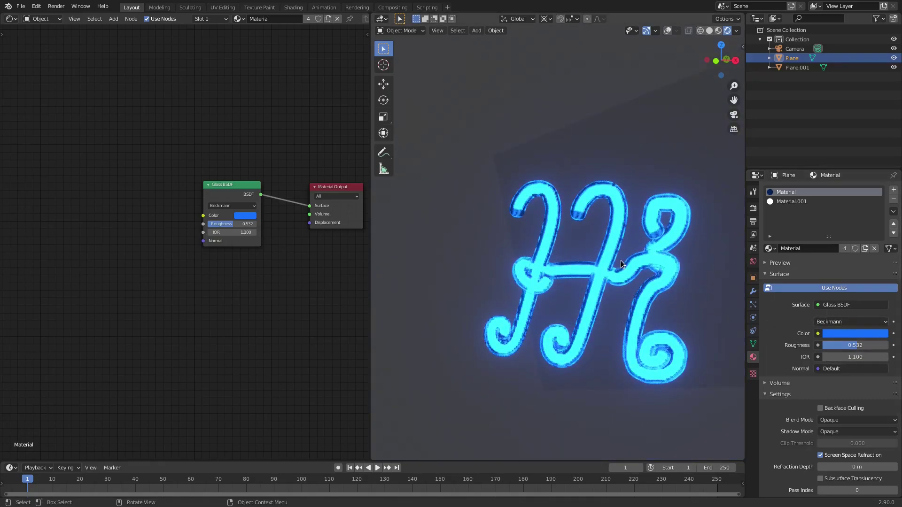
- Raise the Emission strength of Material.001 to 26.8
click(827, 200)
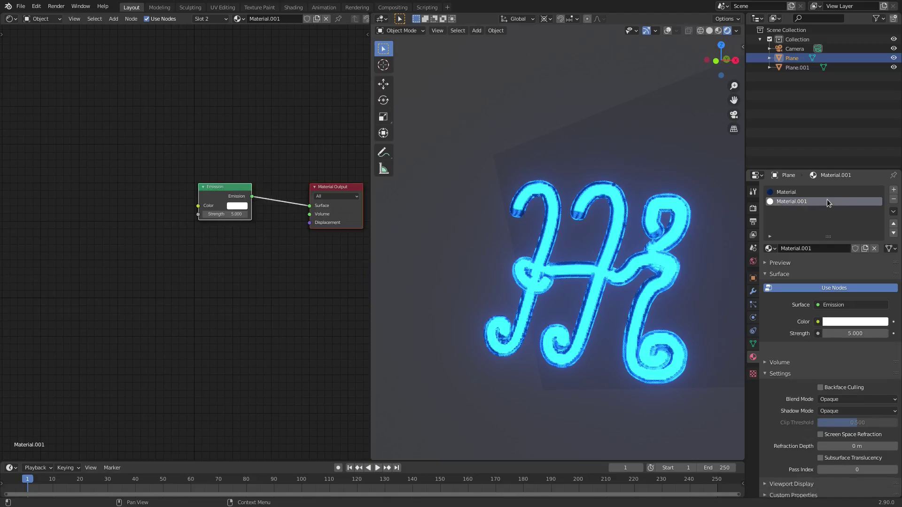
click(864, 329)
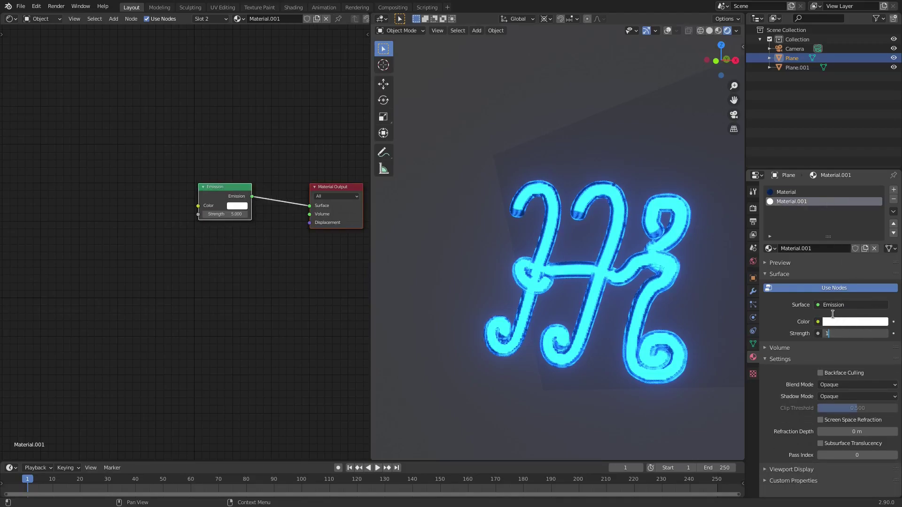
key(Return)
drag(855, 333, 893, 334)
scroll(591, 356, down, 4)
mouse_move(591, 356)
middle_down()
mouse_move(630, 358)
mouse_move(597, 348)
middle_up()
scroll(611, 336, up, 3)
middle_drag(649, 303, 578, 308)
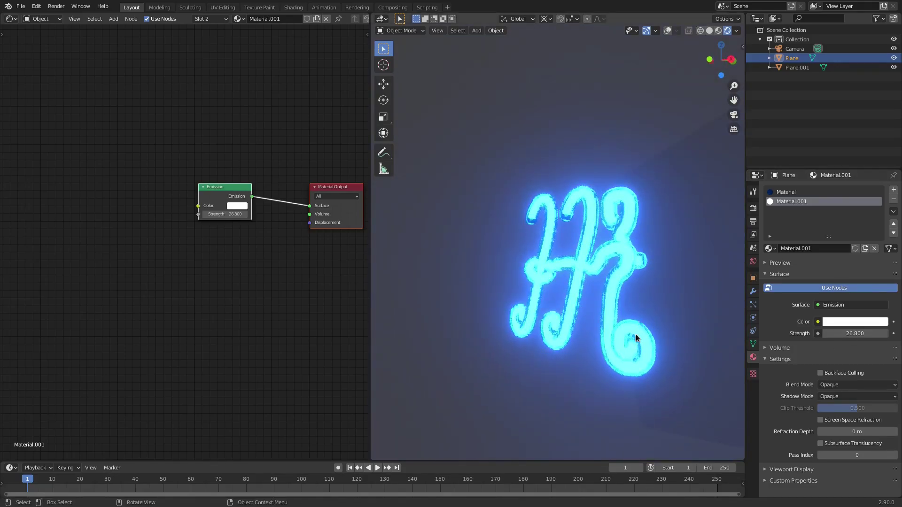
- Examine the glowing lettering and its light on the wall from several angles and distances
scroll(649, 352, up, 3)
click(681, 391)
middle_drag(662, 386, 682, 365)
shift+middle_drag(647, 338, 571, 325)
scroll(574, 325, down, 4)
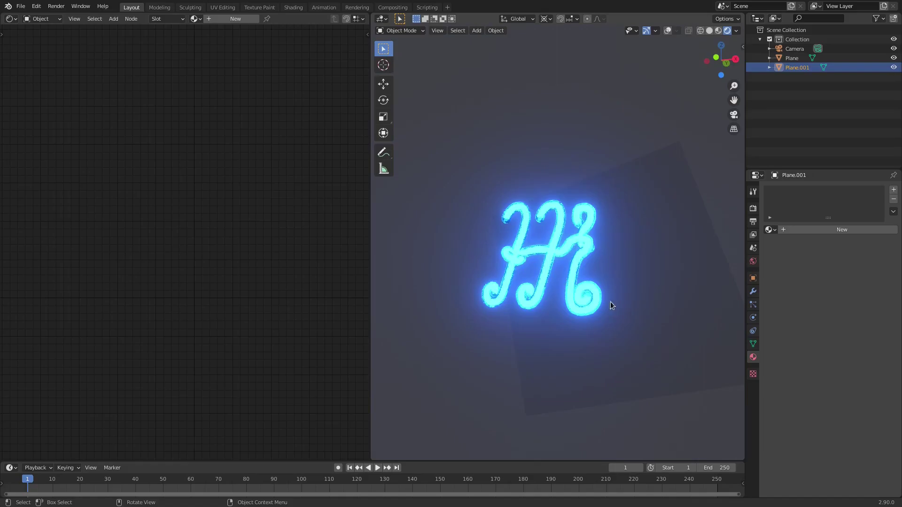
middle_drag(611, 302, 627, 270)
scroll(611, 282, up, 4)
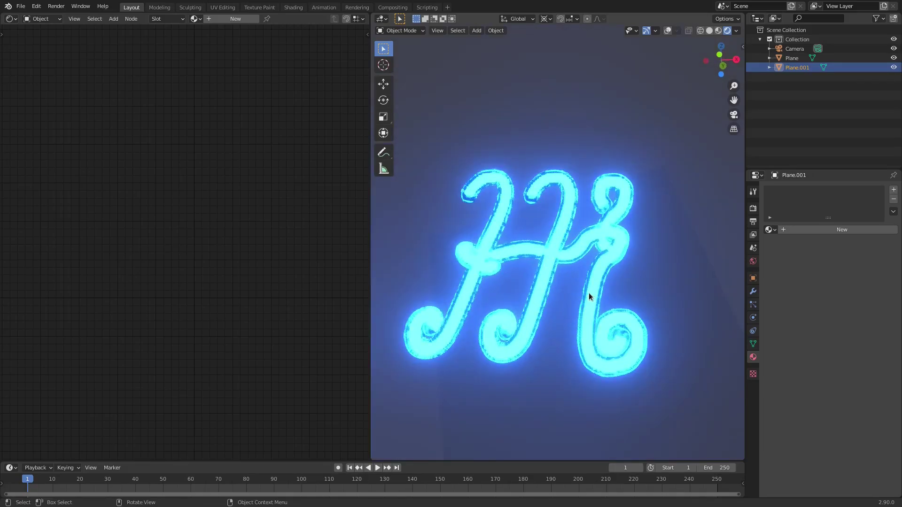
middle_drag(588, 292, 564, 329)
scroll(564, 328, down, 4)
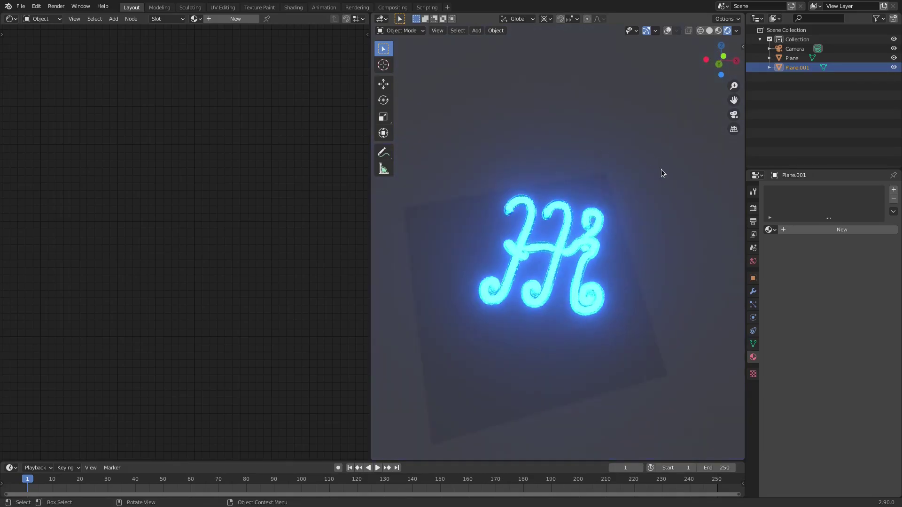
scroll(541, 267, up, 3)
- Try a red colour on the lettering's Emission material and undo the change
click(548, 257)
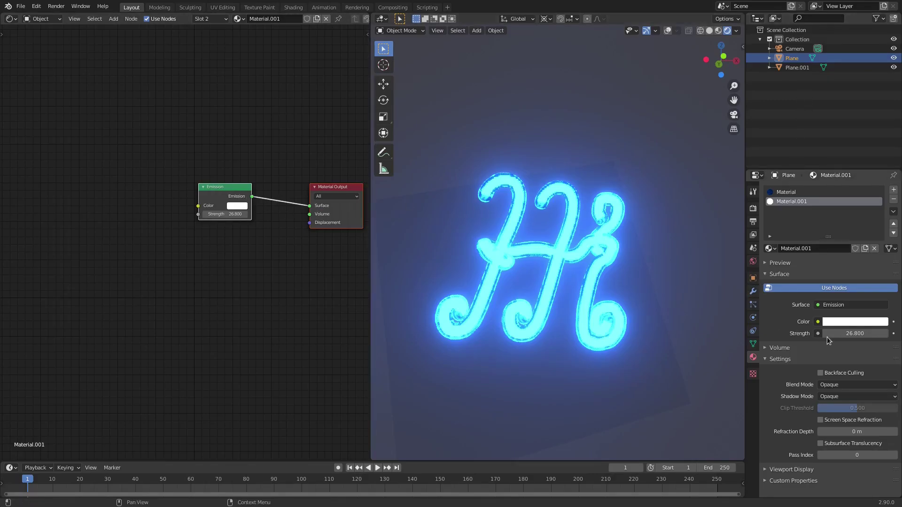
click(833, 323)
drag(846, 222, 837, 256)
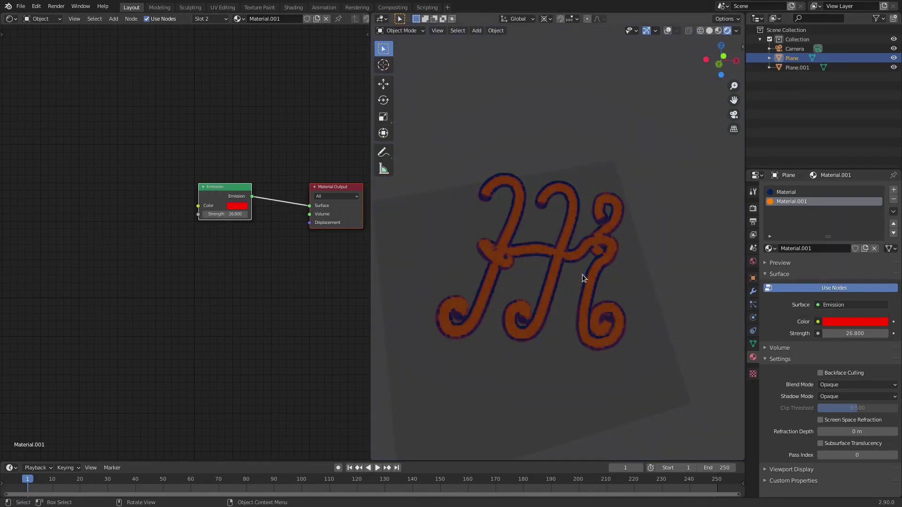
key(ctrl+z)
- Change the glass material's colour to a pale lime green
click(784, 193)
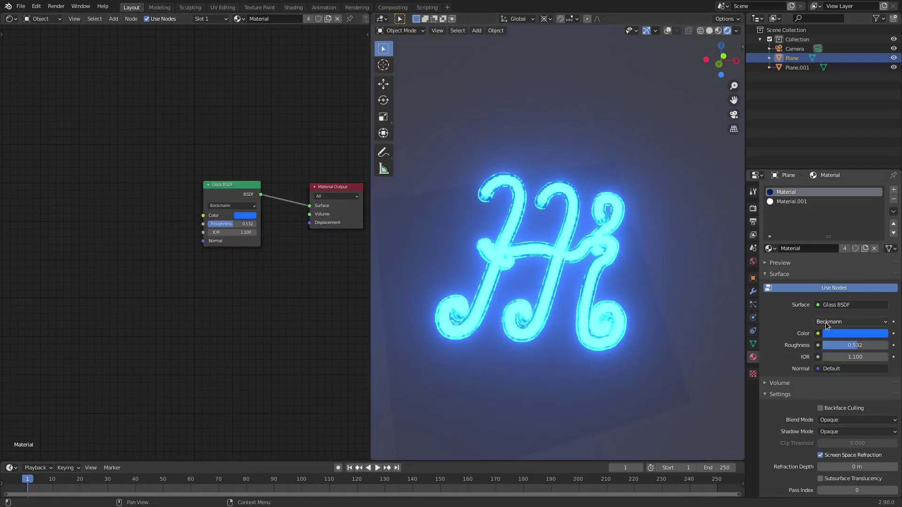
click(839, 333)
drag(844, 292, 897, 292)
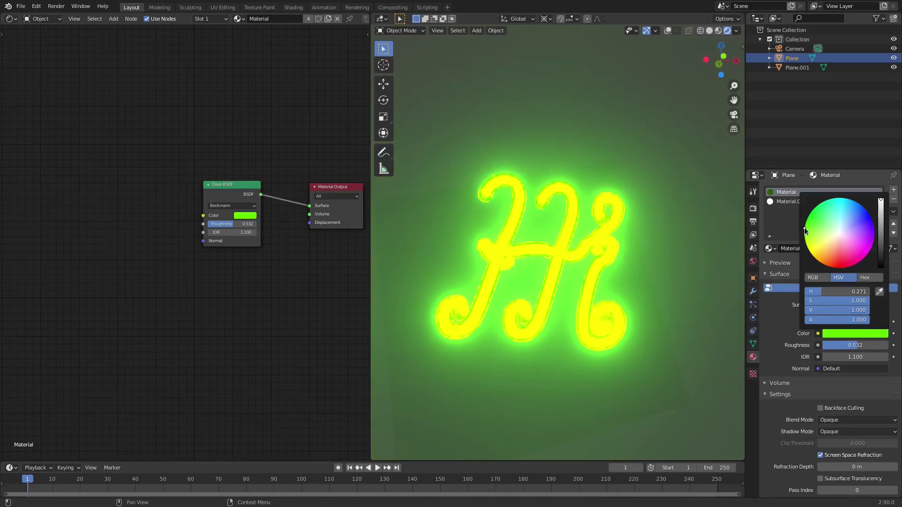
drag(805, 231, 824, 233)
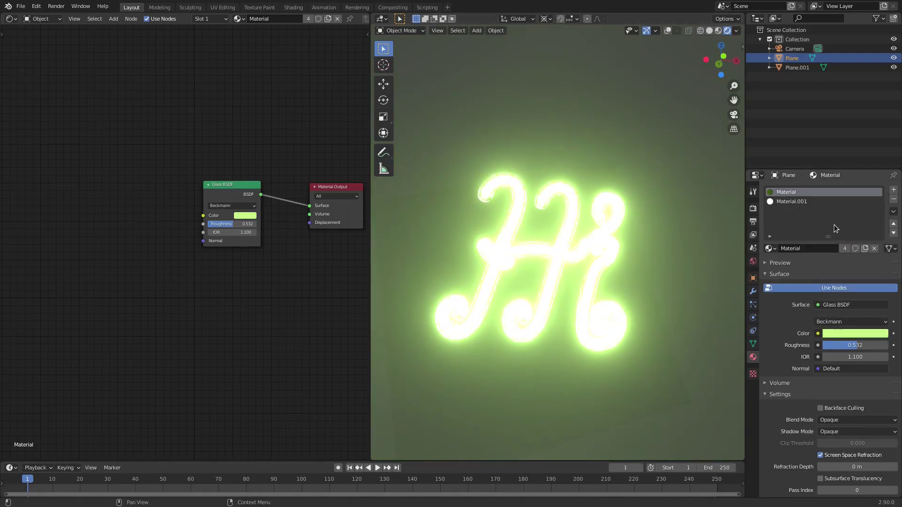
- Reduce the Emission strength of Material.001 to 5.2 and the glass material's roughness to 0
click(794, 202)
drag(855, 333, 782, 334)
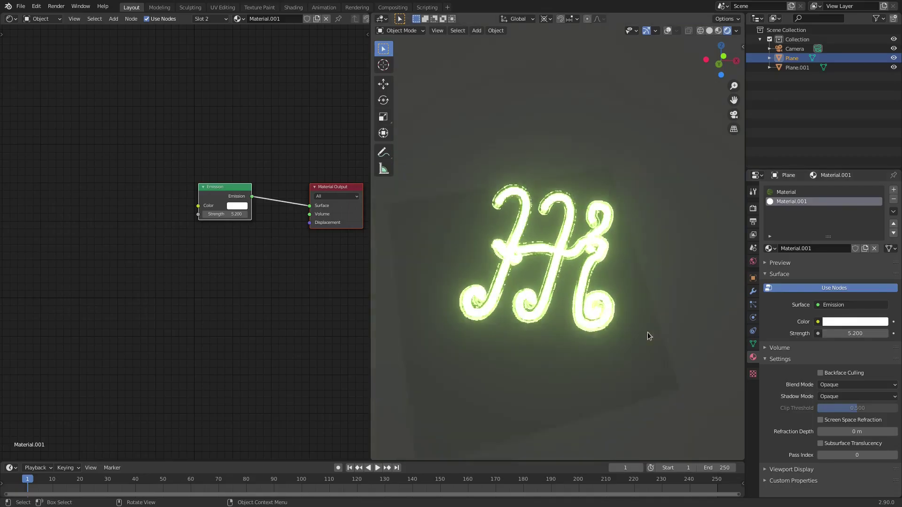
click(793, 192)
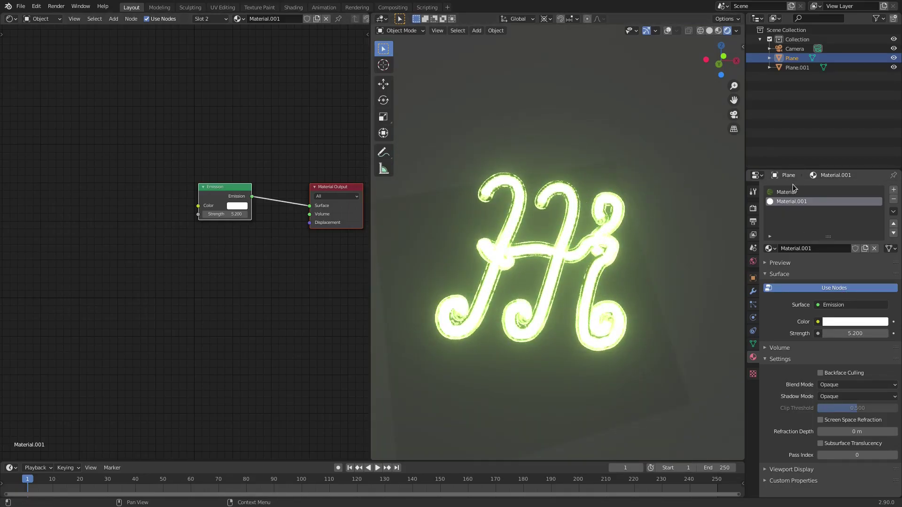
drag(869, 343, 827, 343)
- Add a Noise Texture node to the glass material, placed before the Glass BSDF node
key(shift+a)
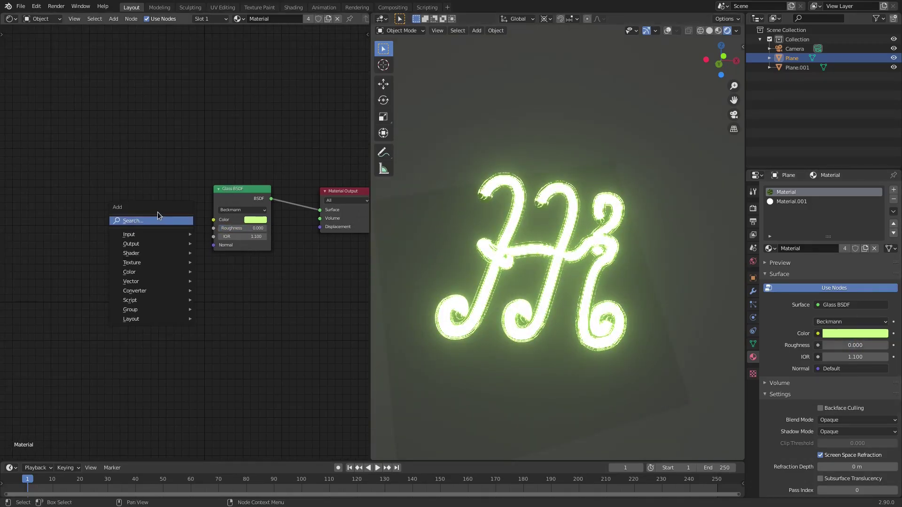
click(158, 220)
text(noise)
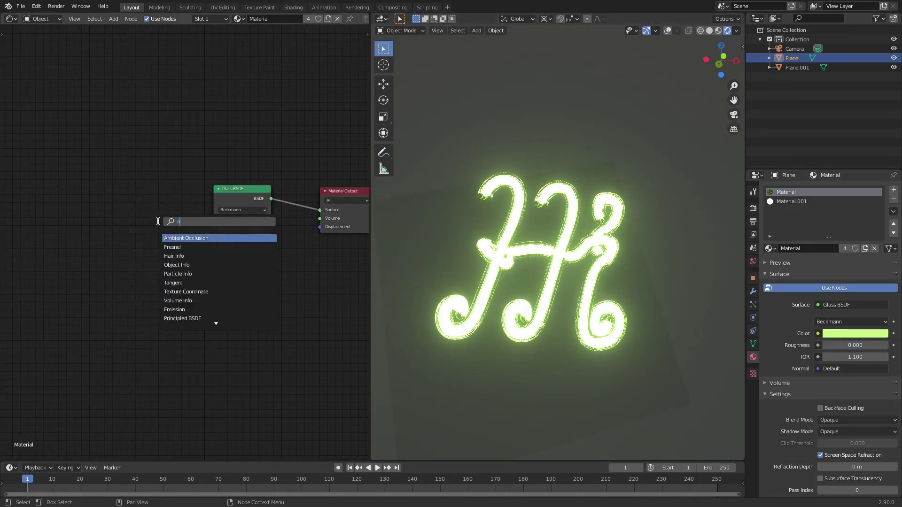
key(Return)
click(120, 196)
key(shift+a)
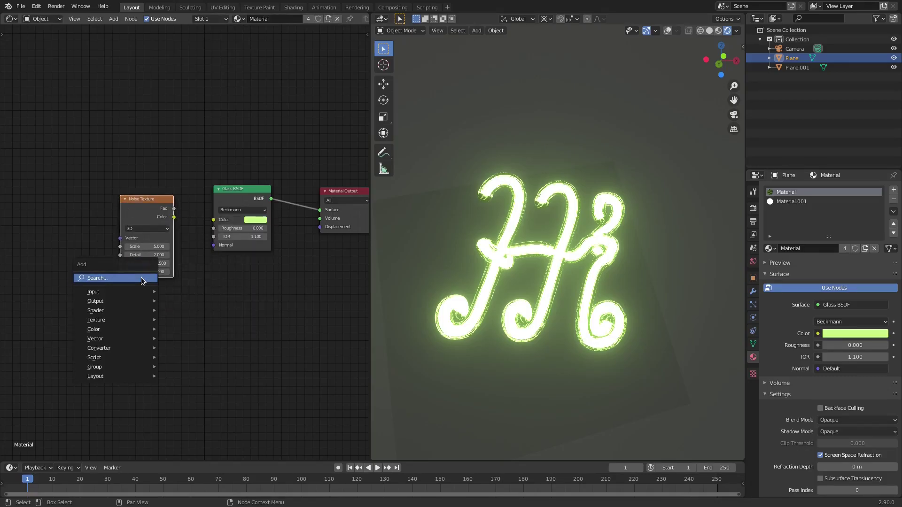
click(141, 277)
text(noise)
key(Escape)
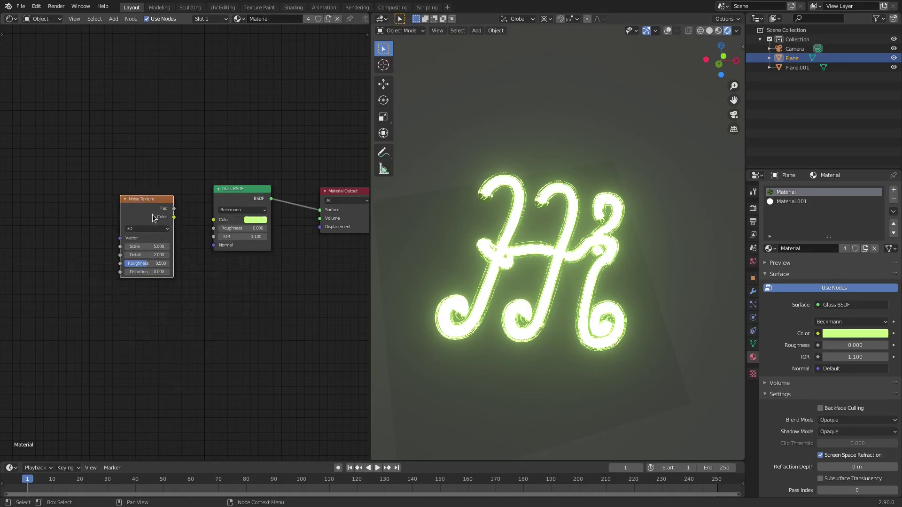
- Connect the Noise Texture's colour to the Glass BSDF roughness and set the noise scale to 27.5 and detail to 16
drag(173, 217, 218, 230)
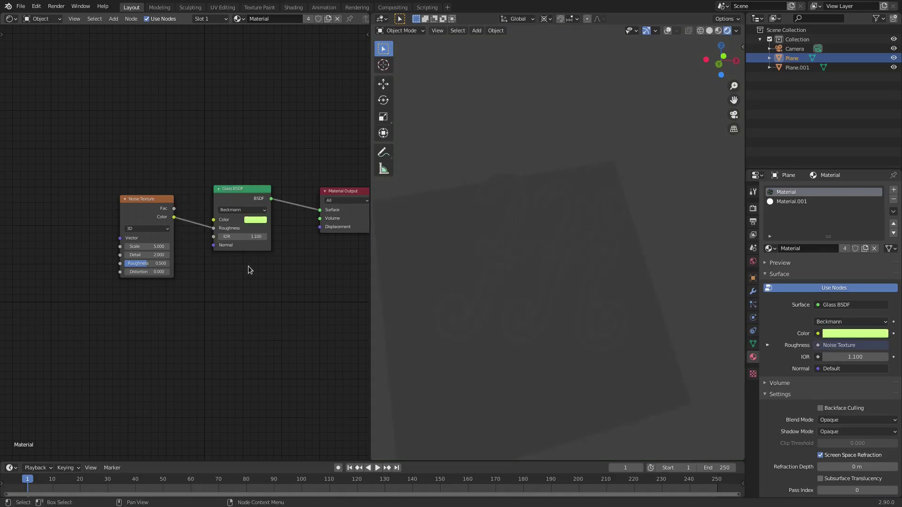
drag(146, 212, 147, 204)
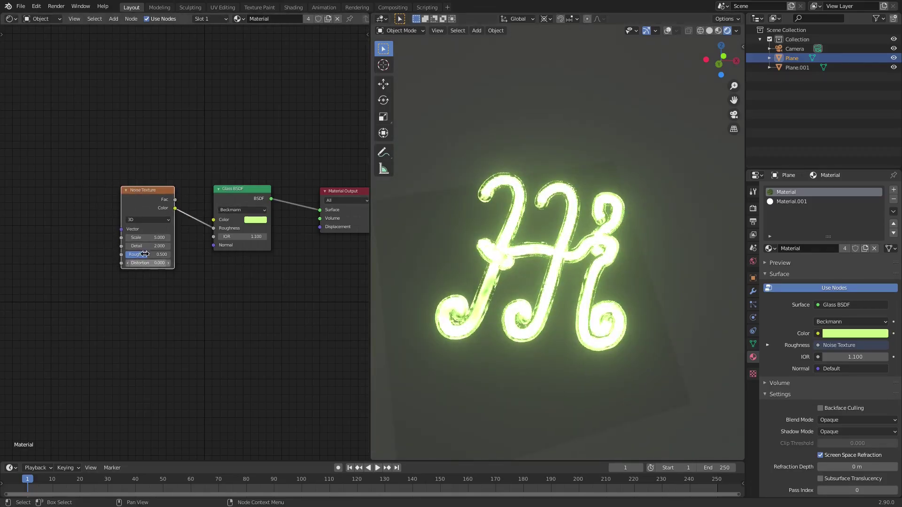
drag(146, 234, 198, 246)
scroll(455, 325, up, 4)
middle_drag(451, 325, 601, 330)
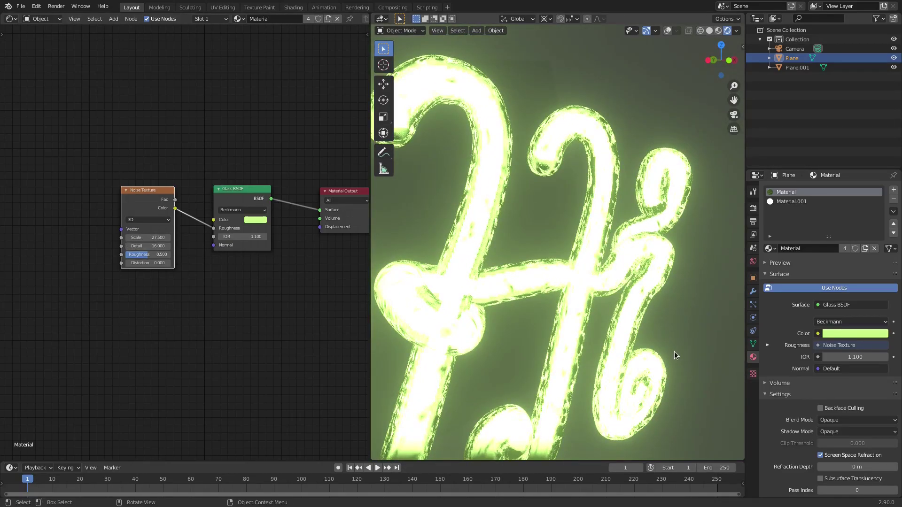
middle_drag(675, 356, 600, 280)
- Unlink the Noise Texture from the glass roughness and relink it to compare the lettering with and without noise
drag(214, 228, 199, 238)
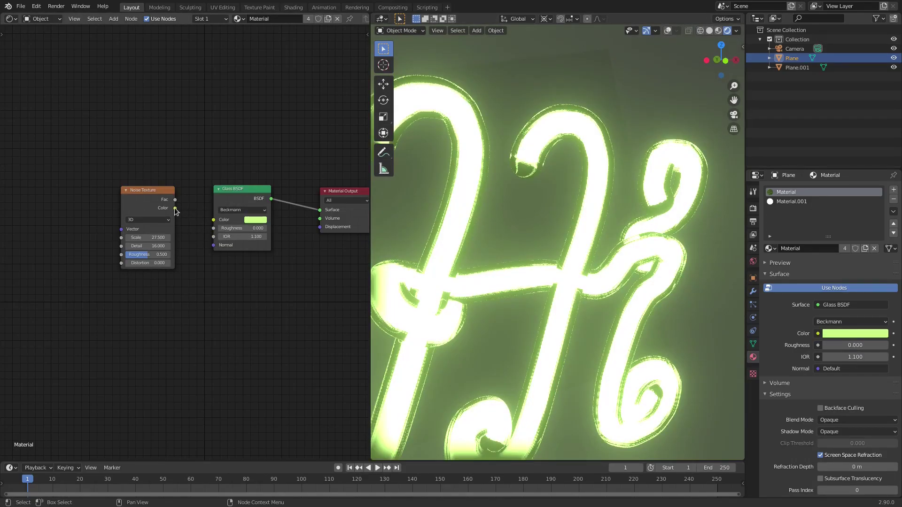
drag(176, 209, 214, 228)
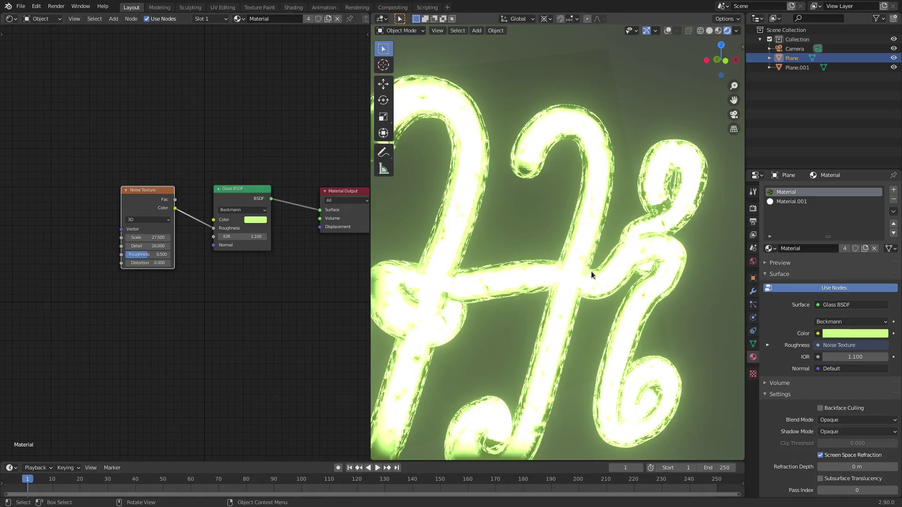
scroll(559, 330, down, 3)
middle_drag(560, 330, 521, 319)
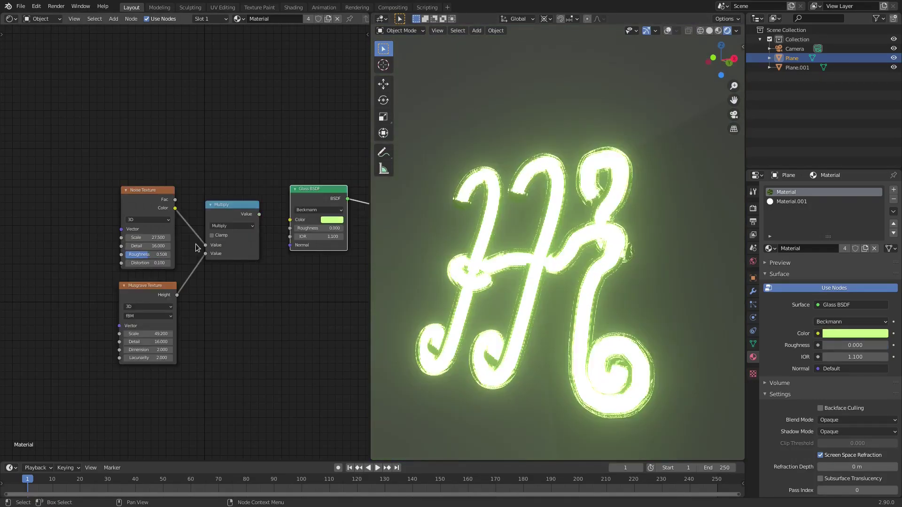
- Remove the Multiply node and its Musgrave Texture link, connecting the Noise Texture's colour directly to the Glass BSDF roughness
drag(176, 295, 207, 269)
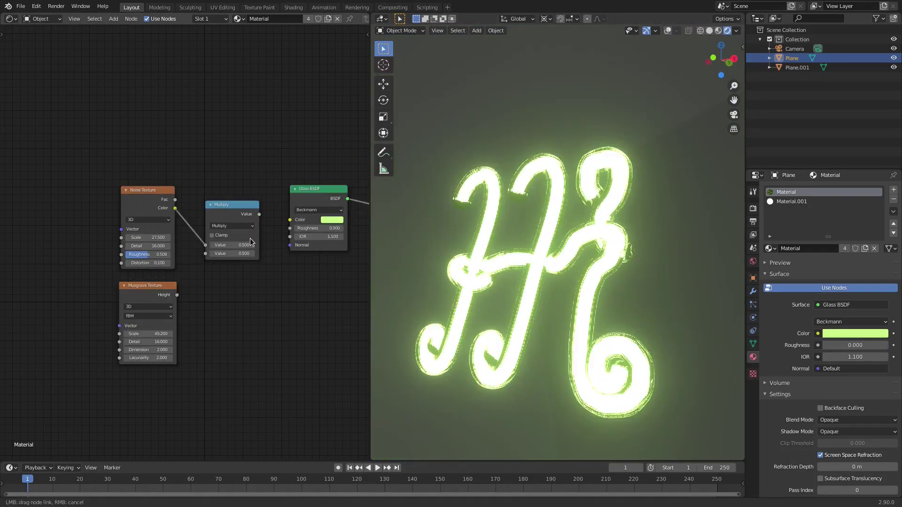
drag(295, 230, 290, 228)
drag(232, 205, 242, 319)
key(x)
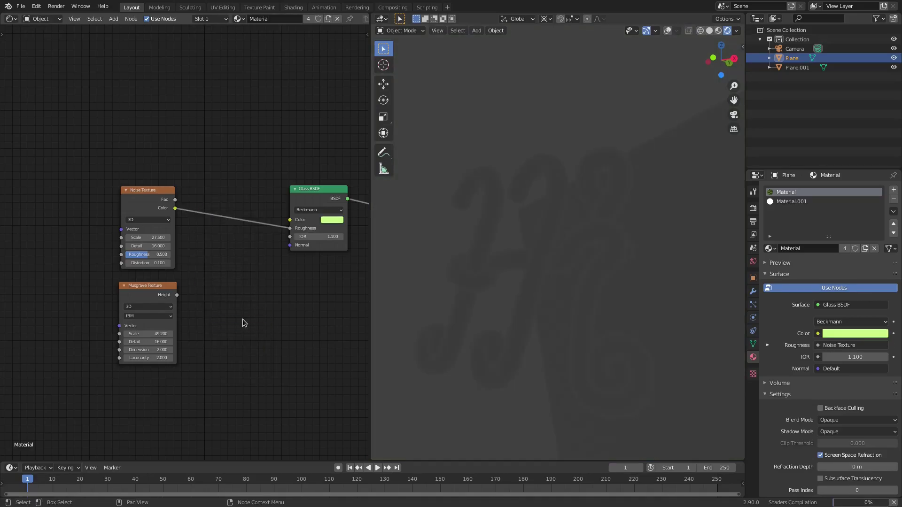